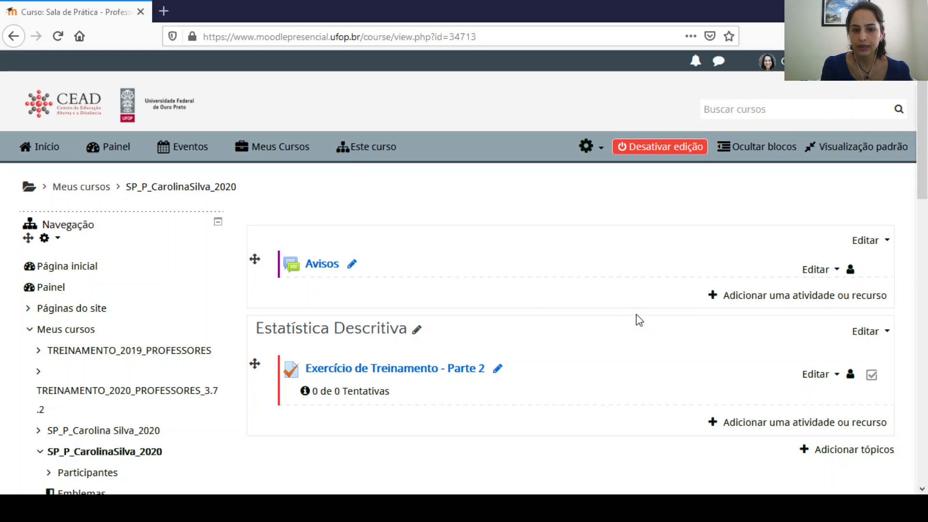
Open the quiz "Exercício de Treinamento - Parte 2" under Estatística Descritiva and continue its last preview attempt
scroll(636, 319, down, 3)
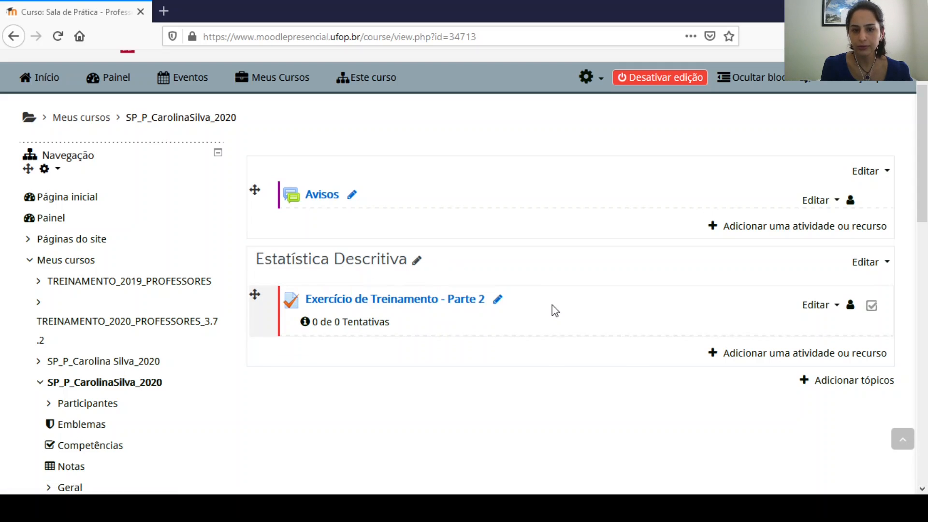
scroll(554, 310, up, 3)
scroll(556, 310, up, 2)
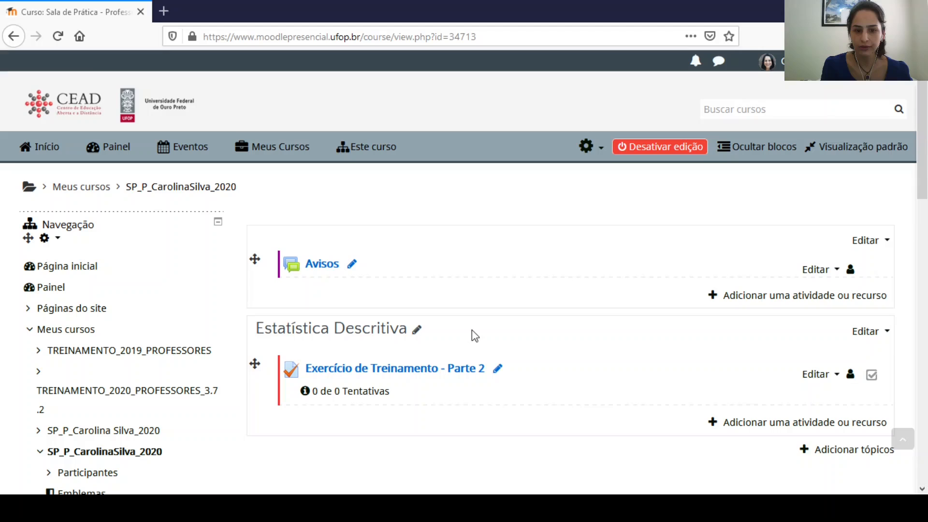
click(433, 369)
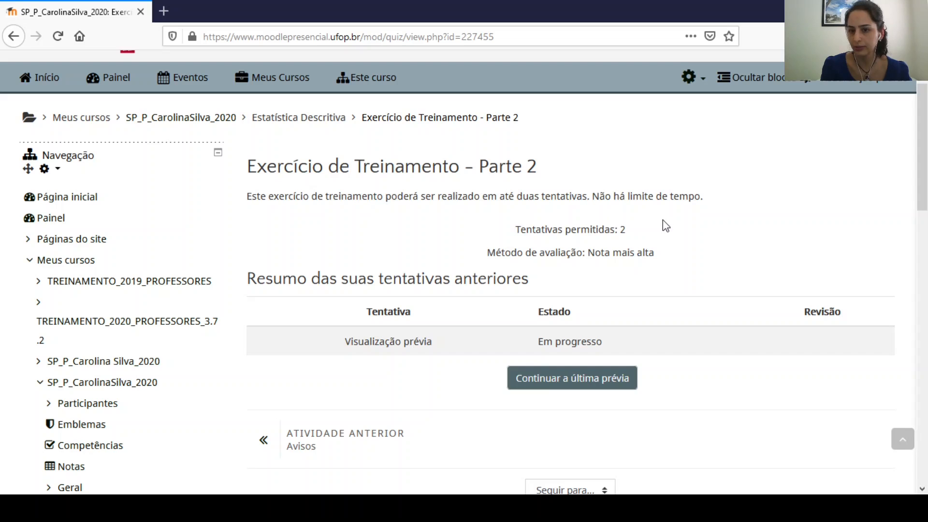
scroll(662, 219, down, 3)
scroll(636, 276, up, 3)
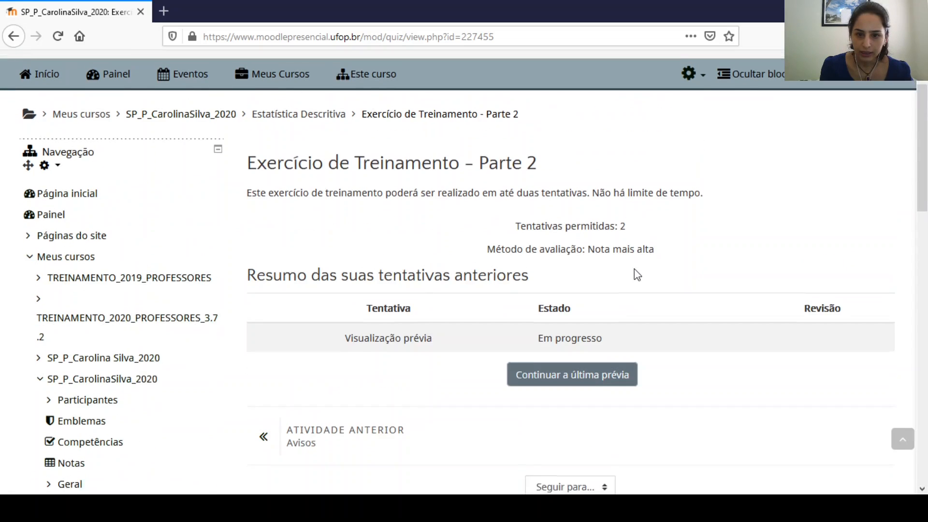
scroll(634, 269, down, 2)
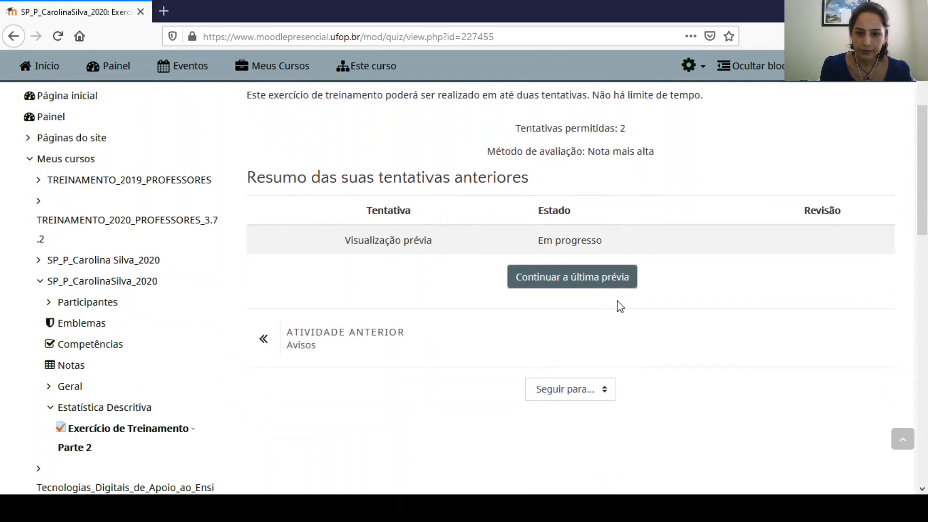
click(596, 286)
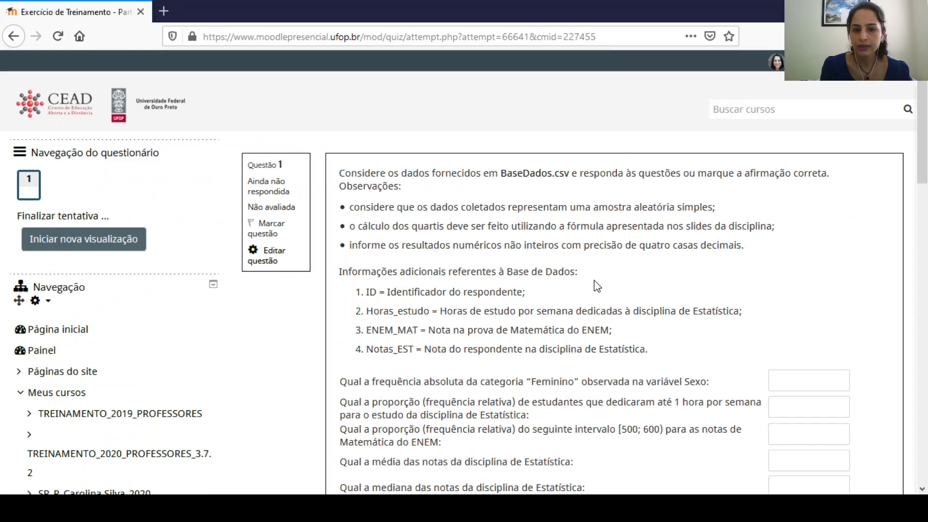
Open the BaseDados.csv data file linked in the statement of question 1
scroll(593, 280, down, 3)
scroll(593, 281, up, 3)
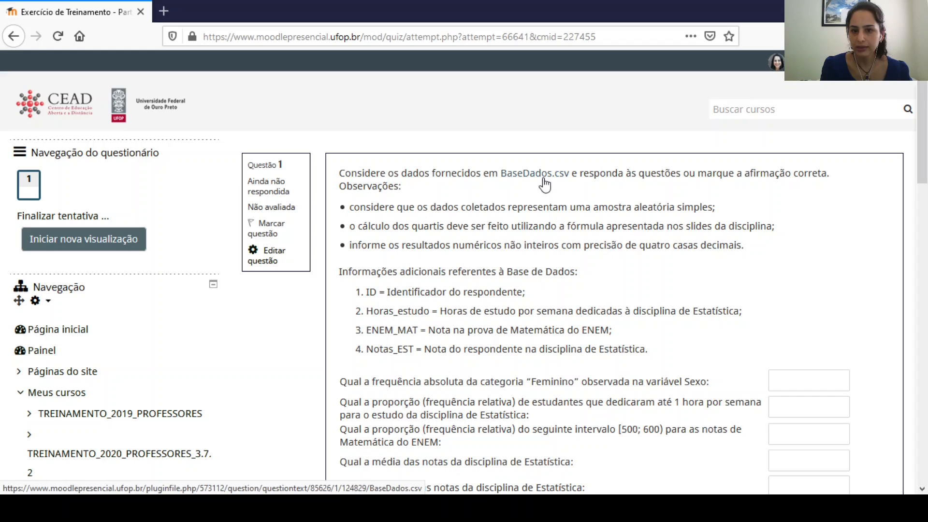
click(535, 175)
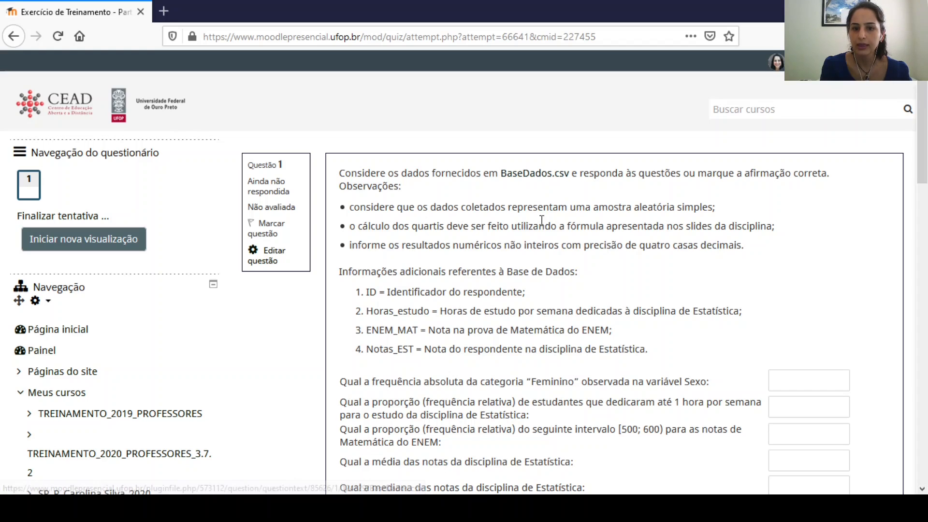
click(542, 179)
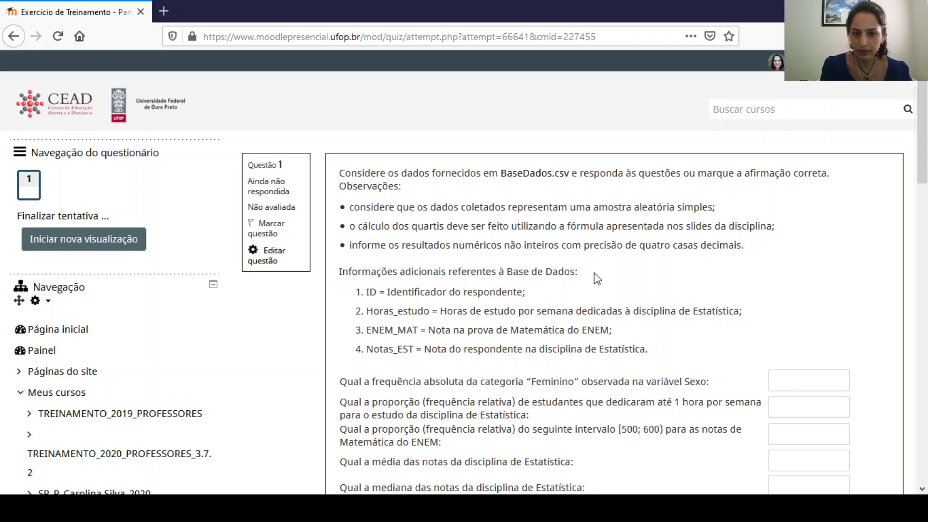
Review the variable descriptions and all the sub-questions of question 1, down to the variable with the greatest variability
scroll(609, 271, down, 3)
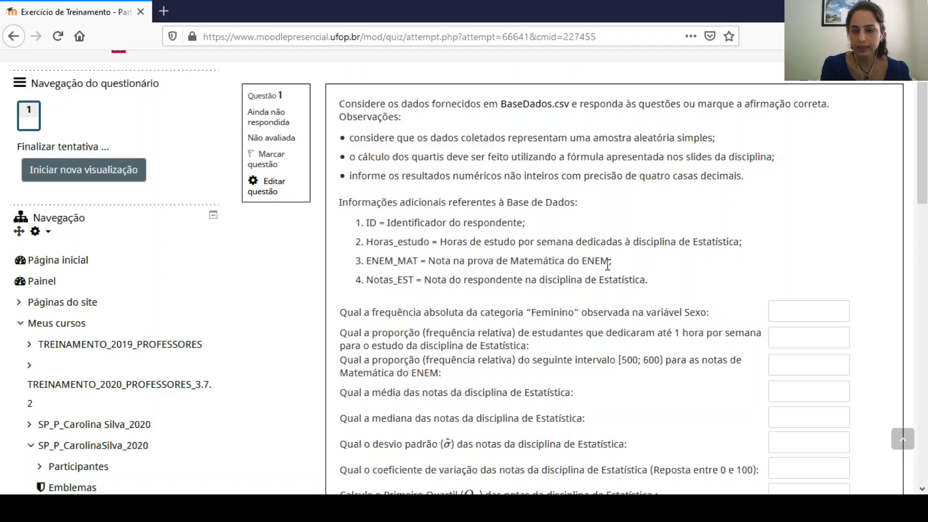
scroll(608, 264, down, 3)
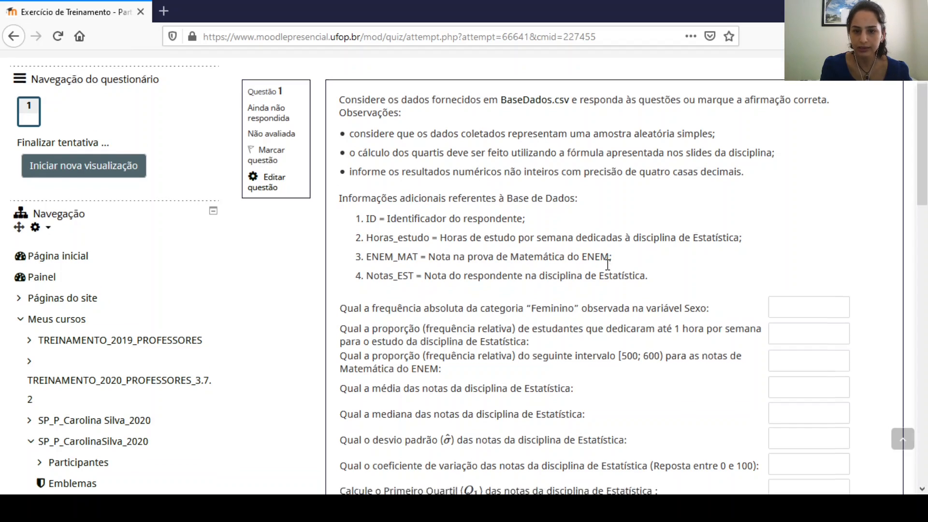
scroll(607, 265, up, 2)
scroll(608, 264, up, 1)
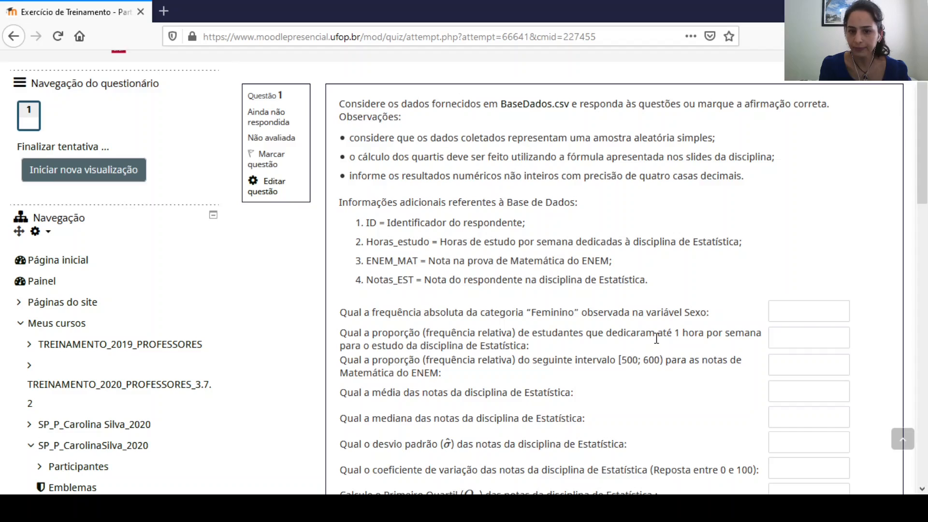
scroll(657, 338, down, 3)
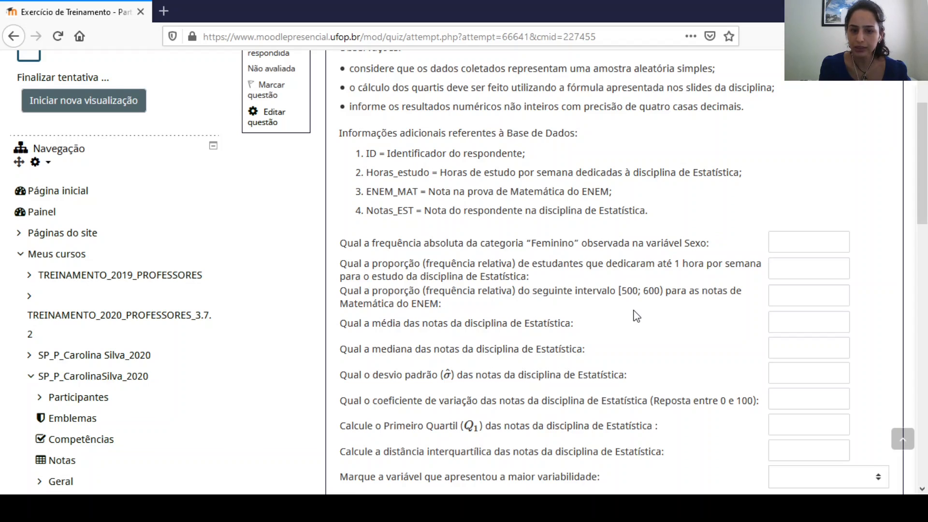
scroll(635, 314, down, 2)
scroll(634, 310, up, 2)
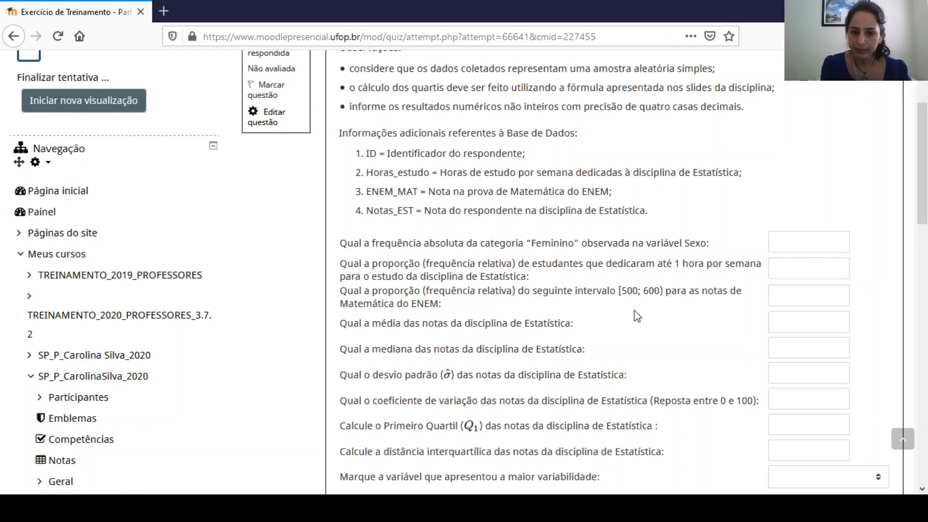
scroll(634, 315, down, 2)
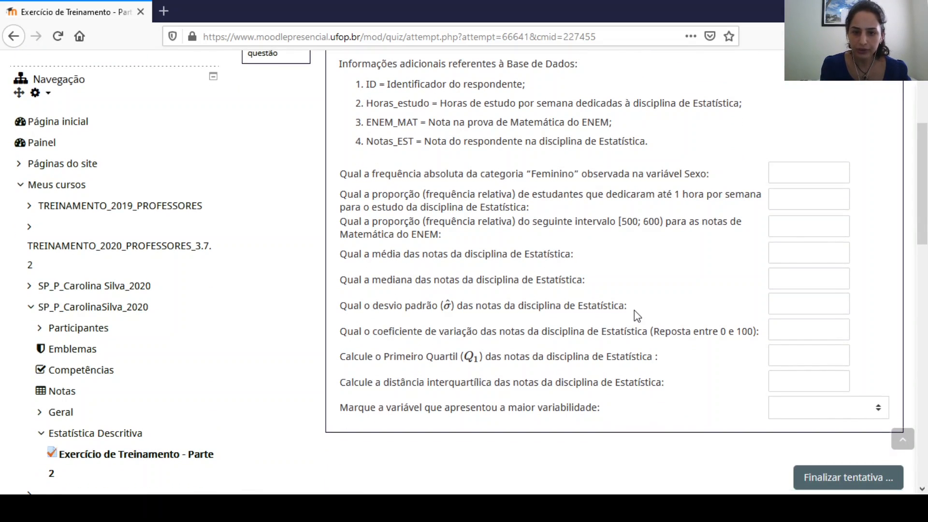
scroll(634, 310, up, 3)
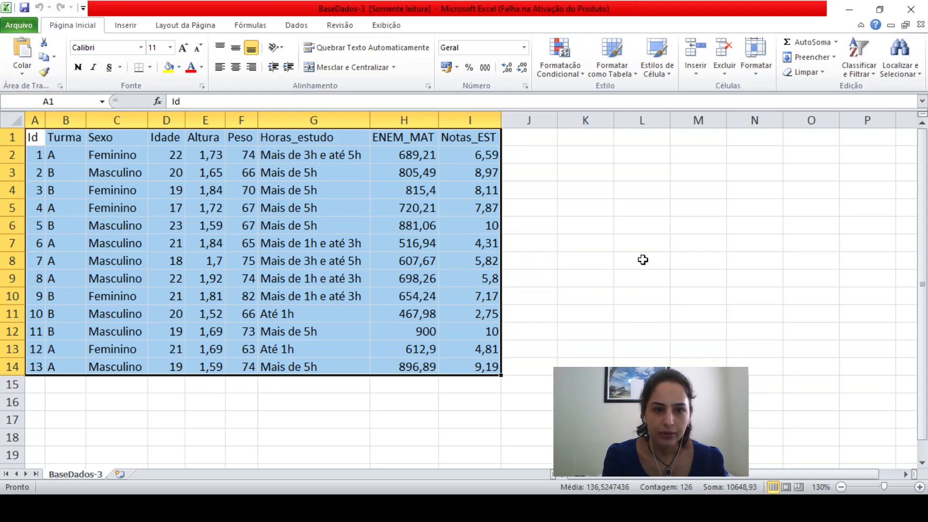
Switch to the BaseDados-3 workbook in Excel and insert a pivot table on a new sheet from the data range A1:I14
click(596, 259)
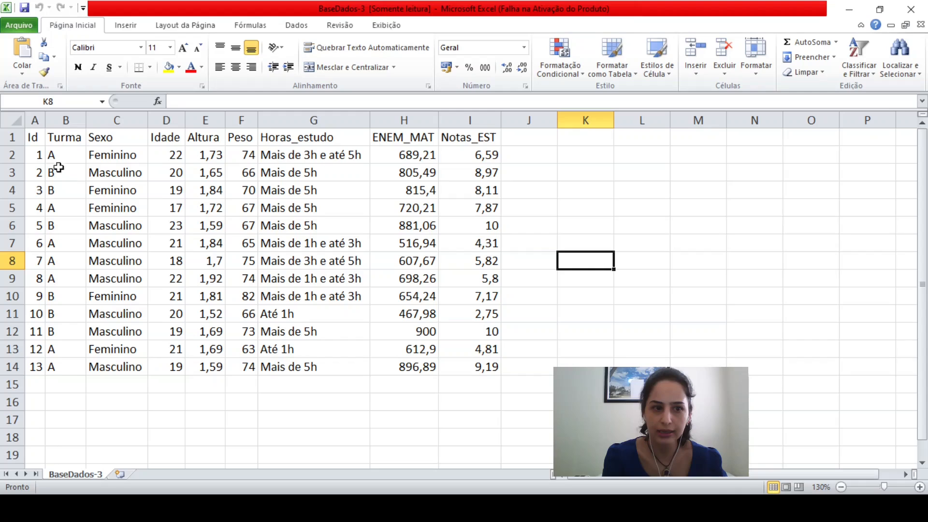
click(32, 139)
drag(32, 139, 474, 366)
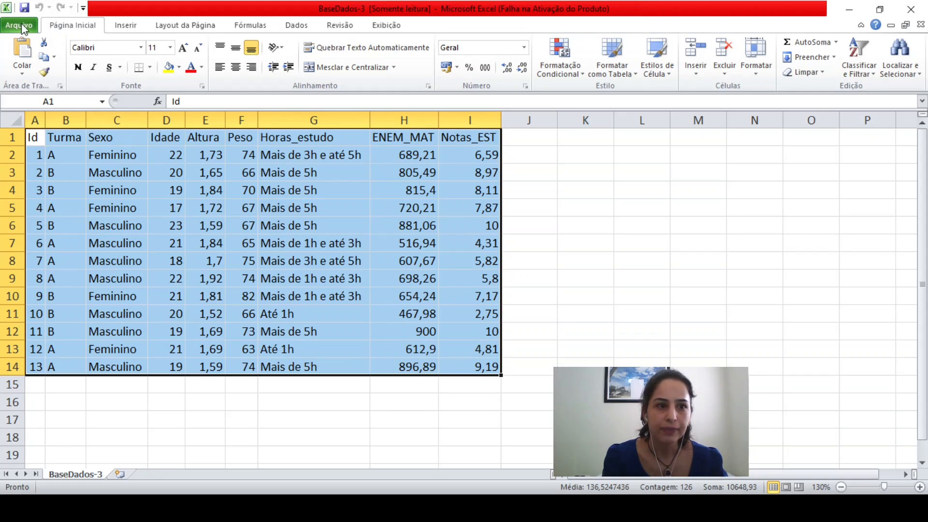
click(126, 27)
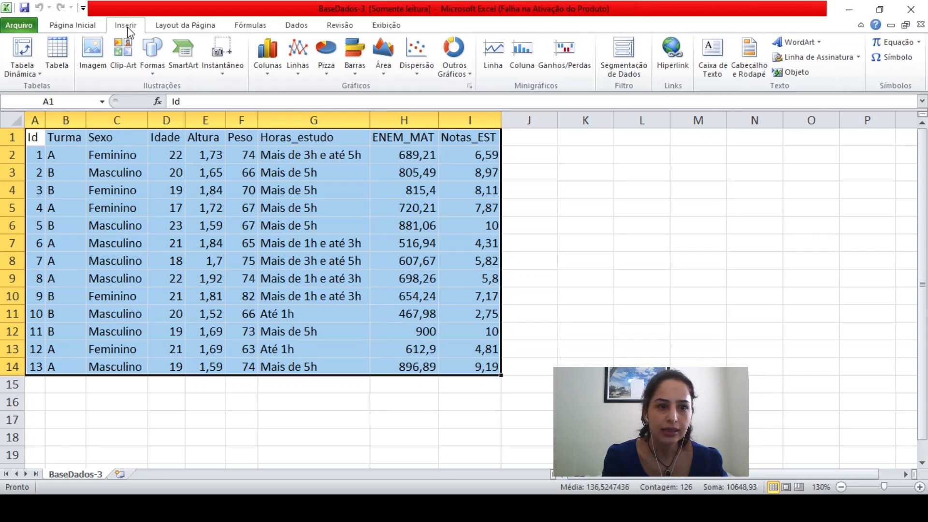
click(23, 59)
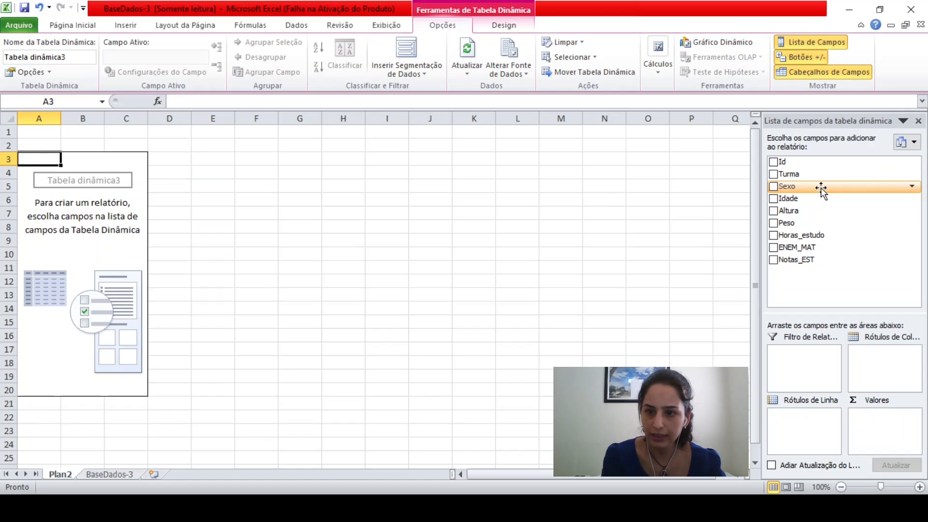
Place the Sexo field in the pivot table as row labels and also as a count value
drag(821, 189, 792, 424)
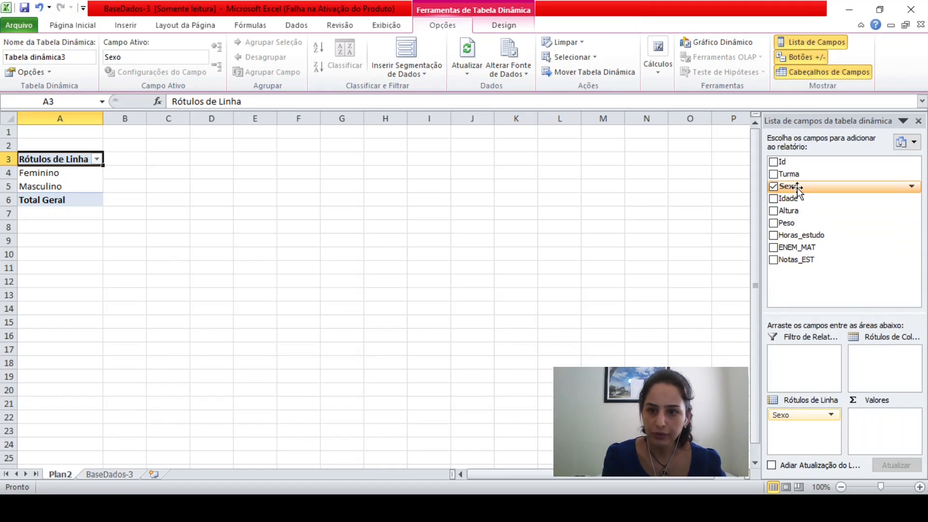
drag(797, 188, 876, 425)
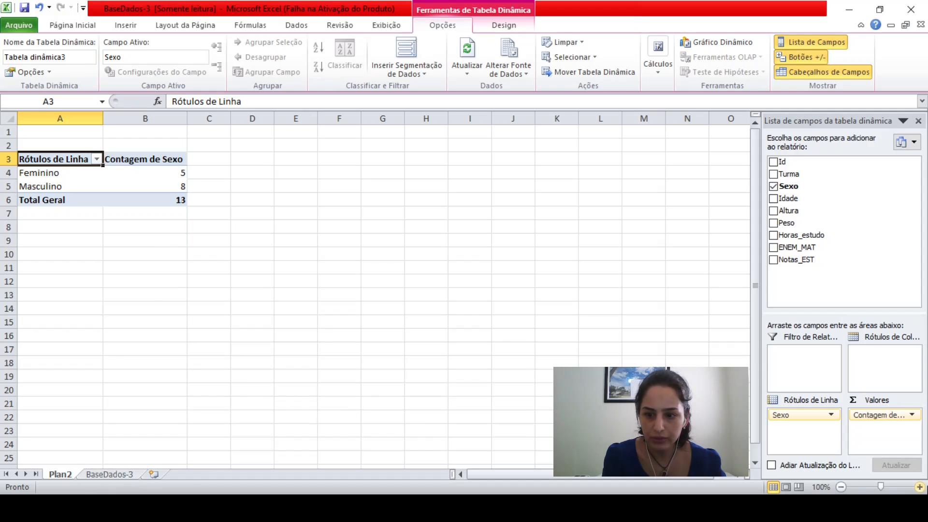
click(920, 487)
click(920, 487)
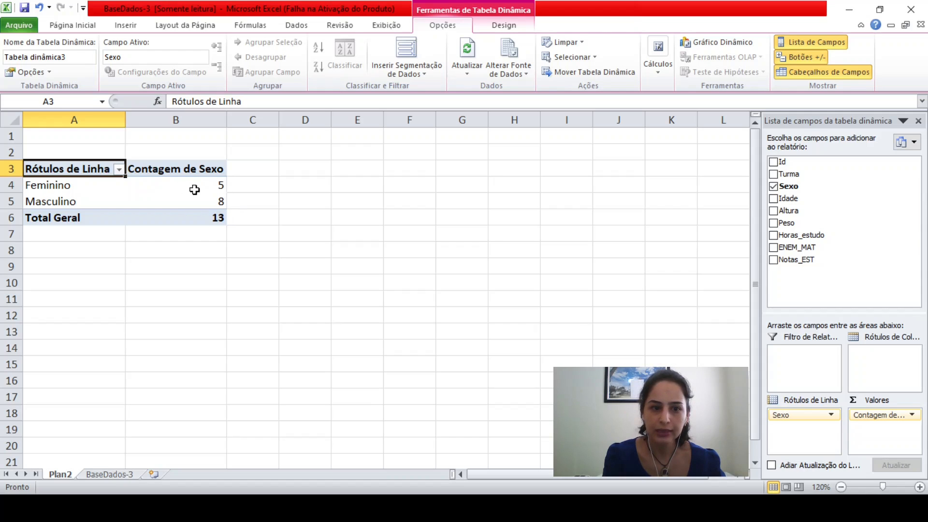
Add Sexo to the pivot table's values a second time and show that count as "% do Total Geral"
click(184, 203)
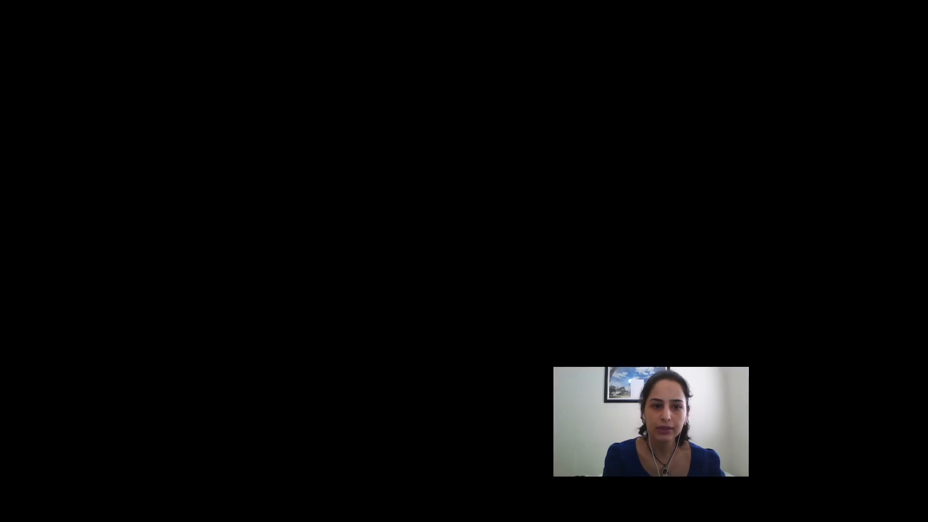
click(307, 213)
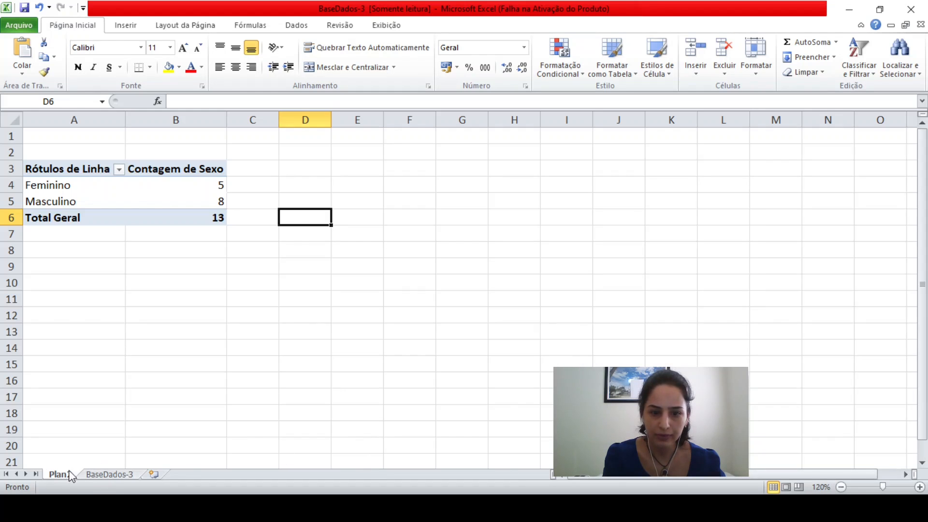
drag(862, 474, 905, 477)
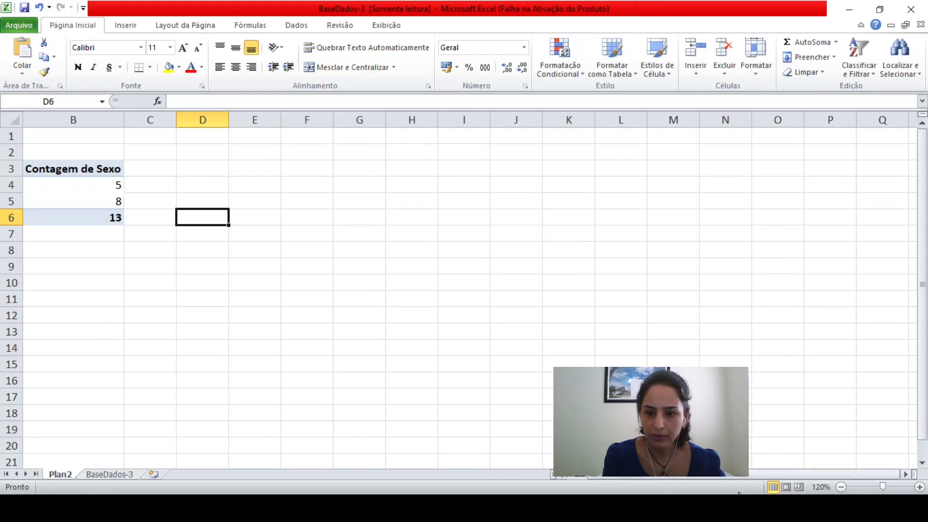
click(80, 181)
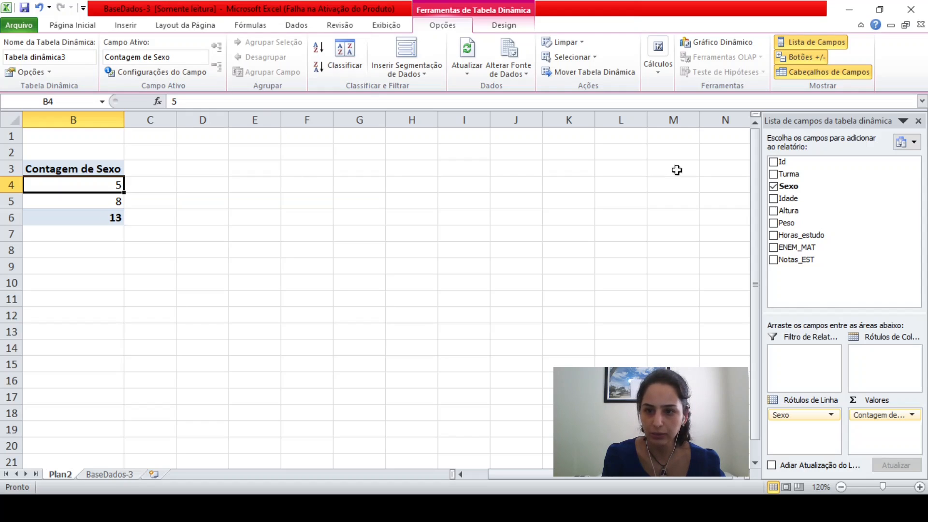
drag(787, 187, 876, 434)
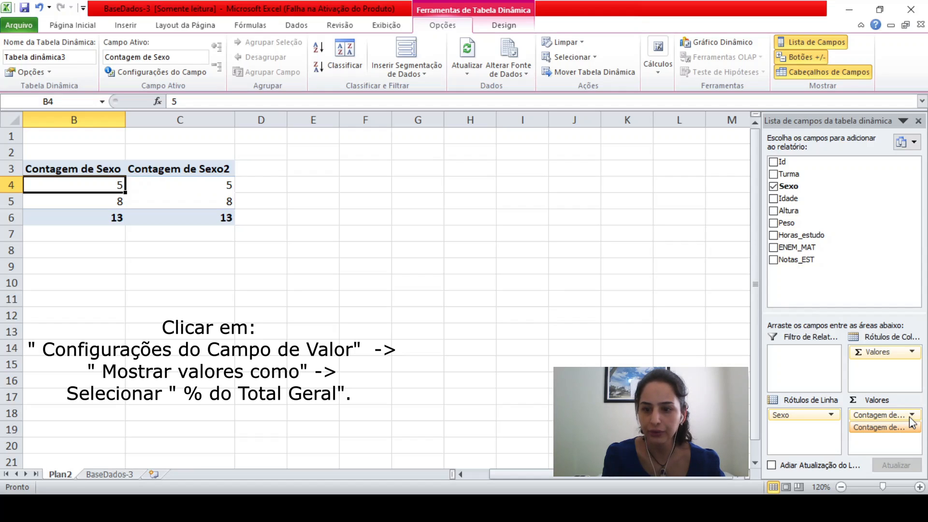
click(912, 417)
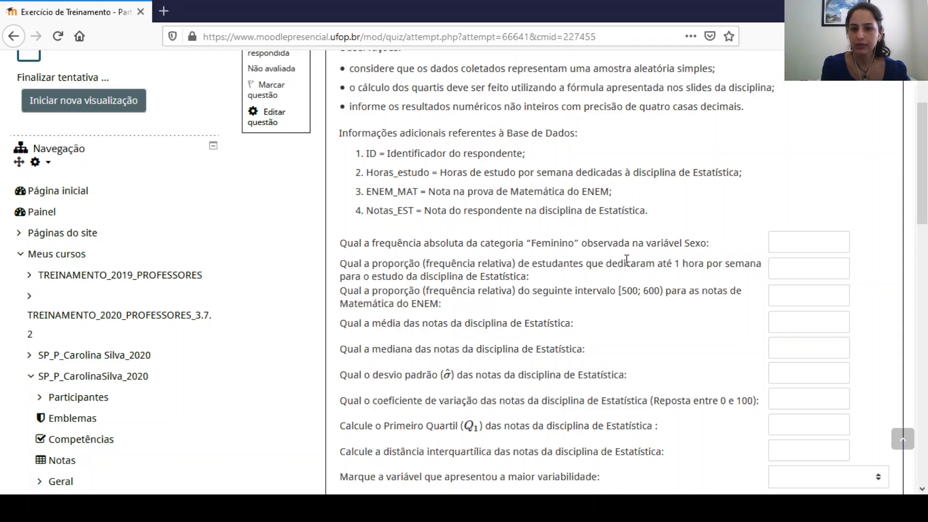
Switch back to the Moodle quiz in Firefox and answer 5 for the absolute frequency of the category "Feminino"
click(811, 242)
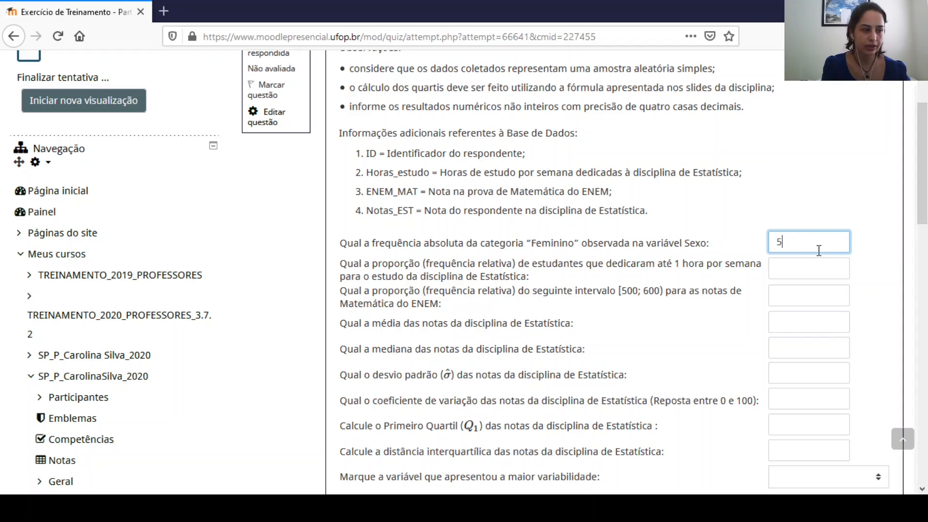
click(801, 275)
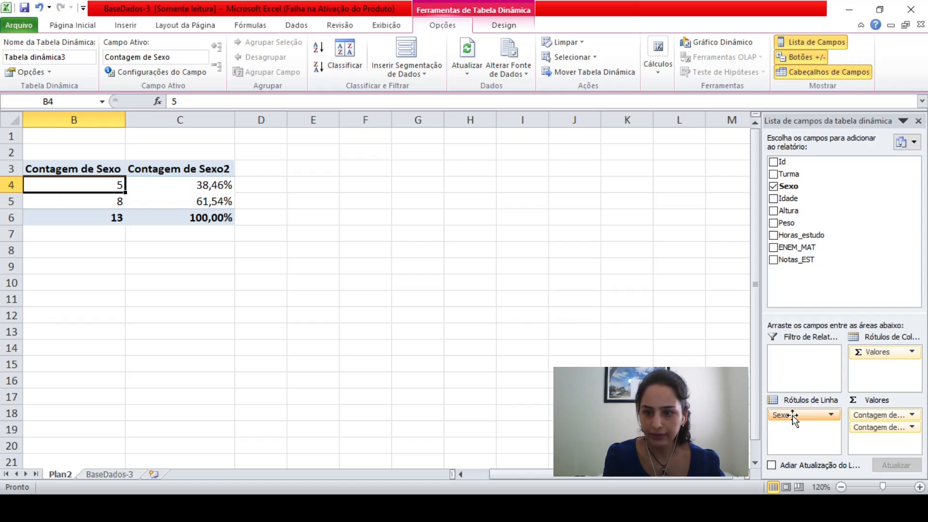
Back in Excel, replace Sexo and its values in the pivot table with Horas_estudo as row labels and as a count value
drag(792, 416, 827, 285)
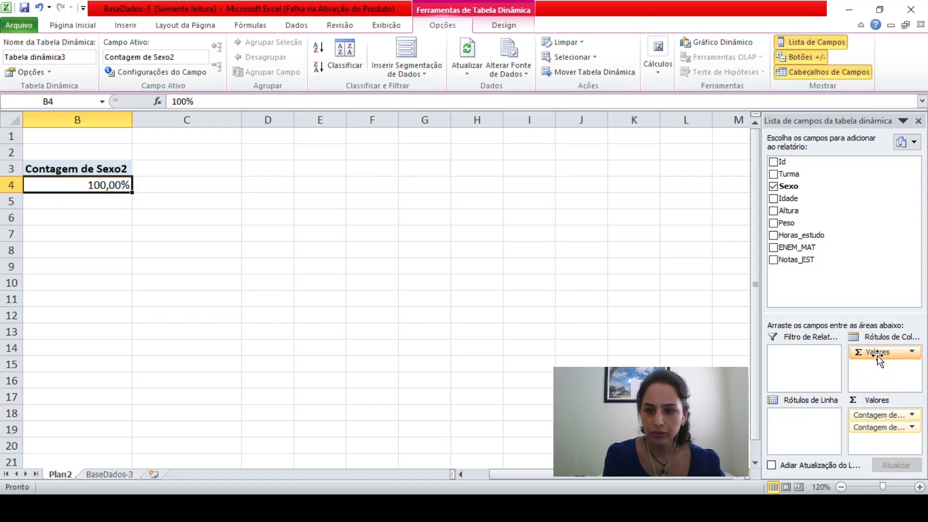
drag(877, 360, 879, 266)
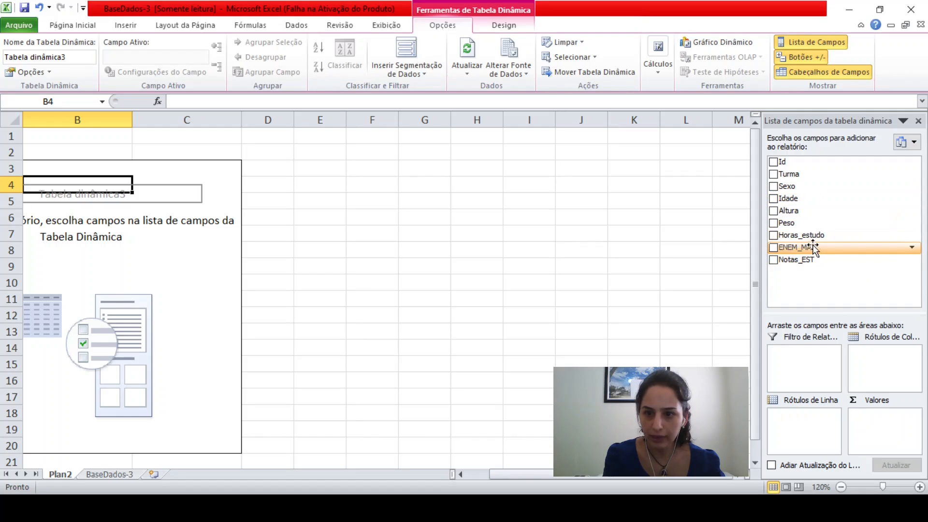
drag(798, 235, 801, 421)
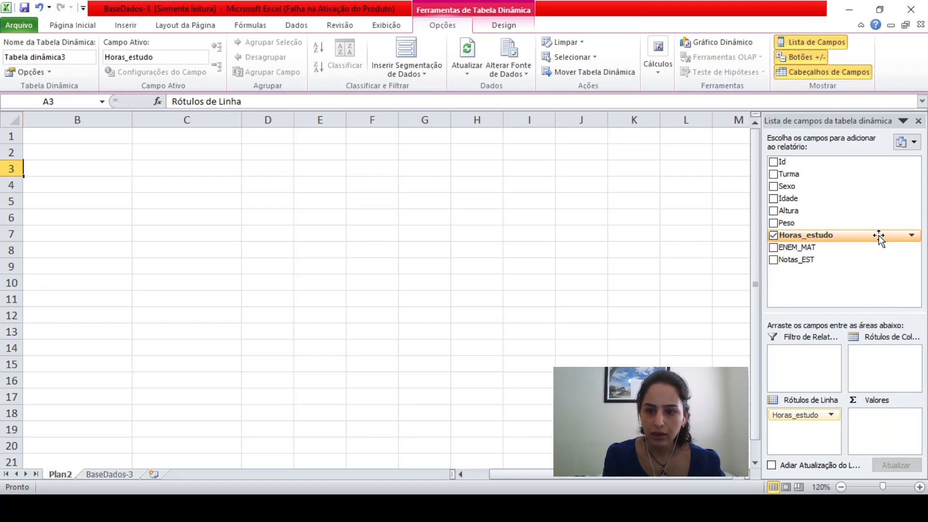
drag(825, 236, 870, 420)
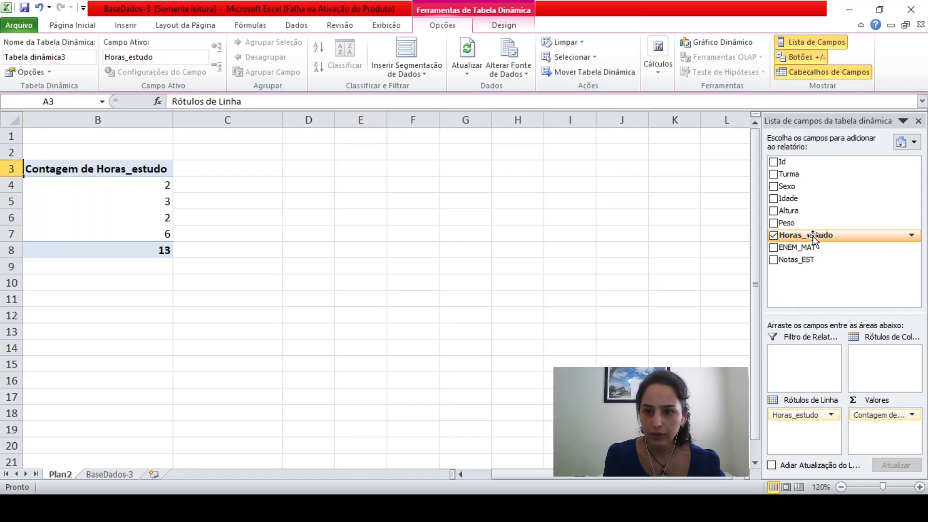
Add Horas_estudo to the pivot table's values a second time and show that count as a percentage of the grand total
drag(810, 236, 880, 427)
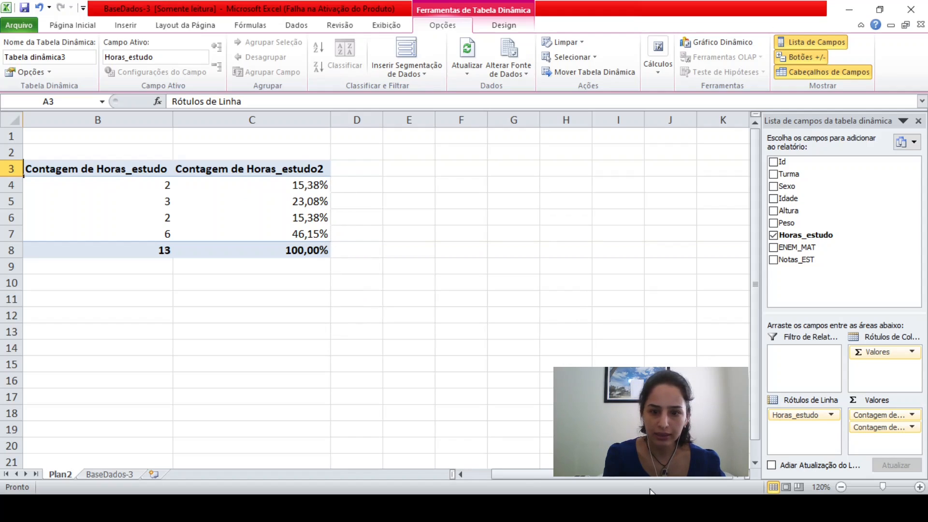
drag(619, 477, 591, 479)
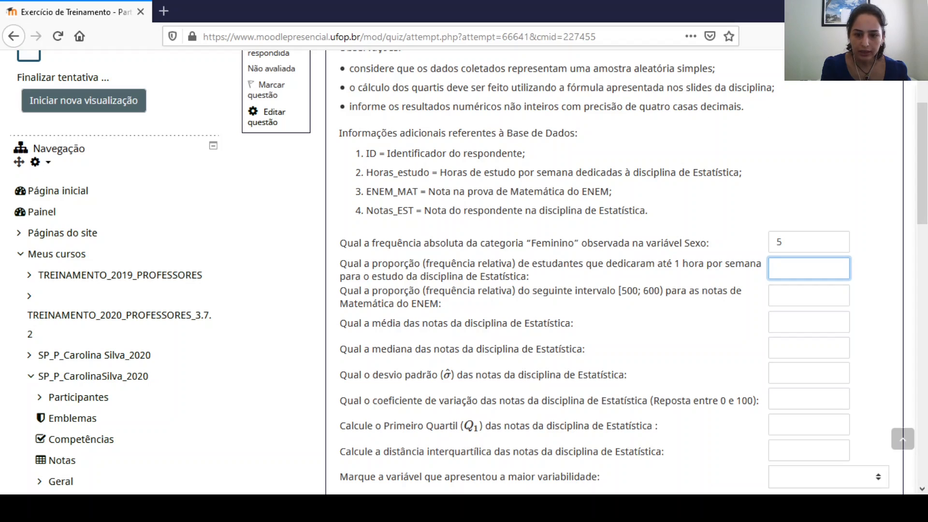
Switch to the Moodle quiz in Firefox and answer 0,1538 for the proportion of students studying up to 1 hour per week
click(612, 457)
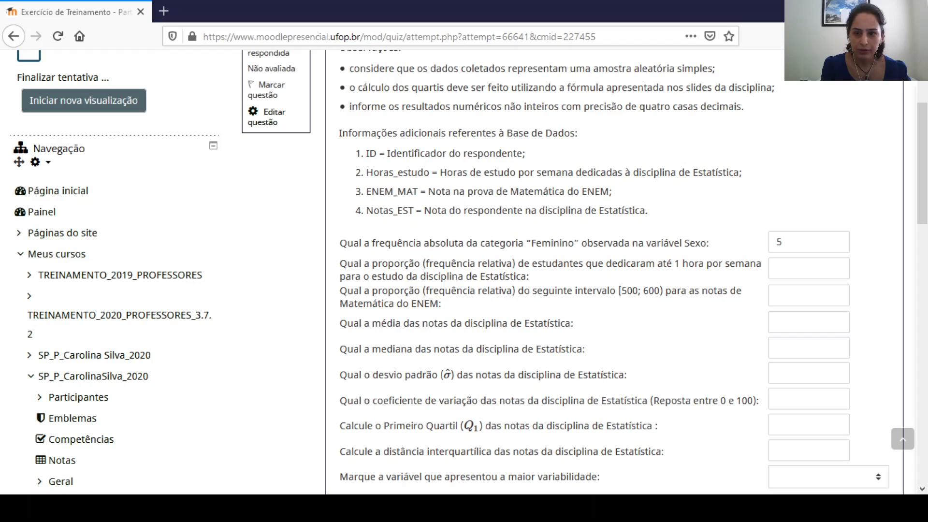
key(alt+Tab)
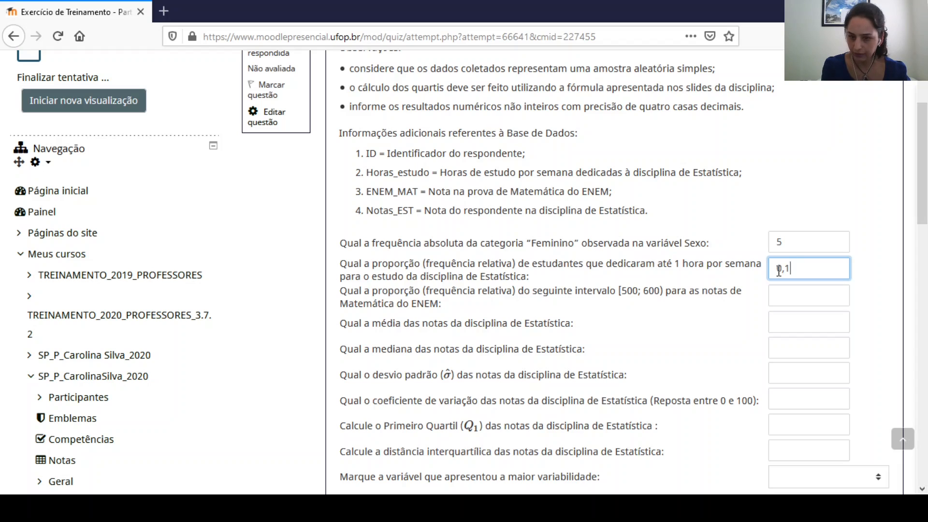
text(538)
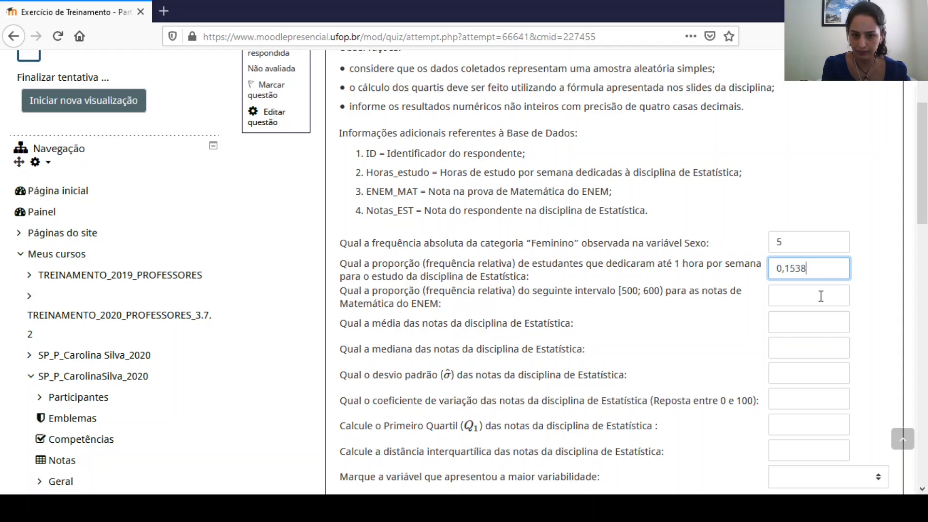
click(753, 314)
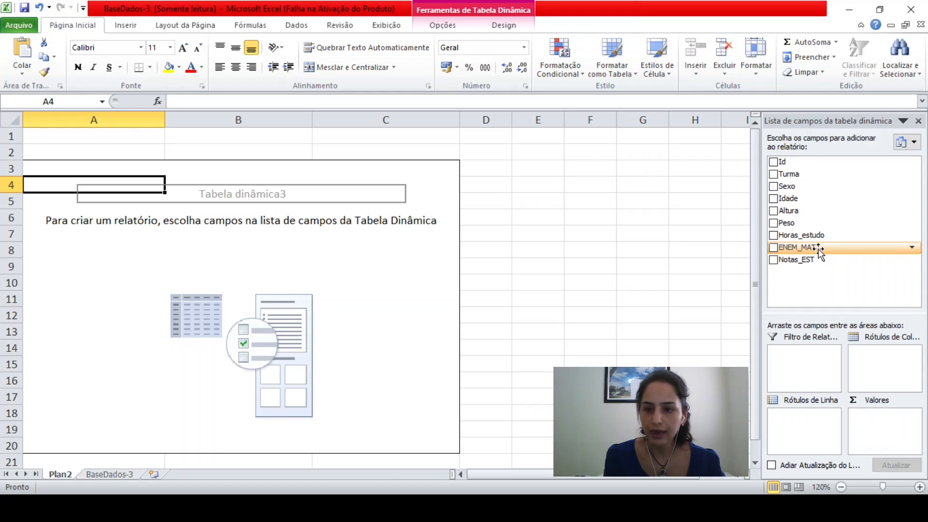
Back in Excel, build the pivot table from ENEM_MAT, grouped in intervals of 100 from 400 to 900, with counts and percentages of the total
drag(821, 249, 796, 419)
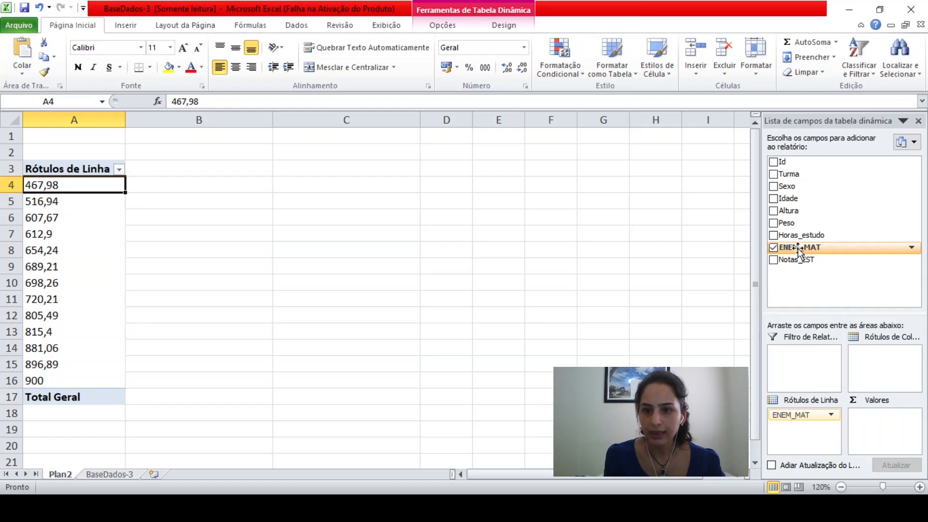
drag(798, 248, 876, 416)
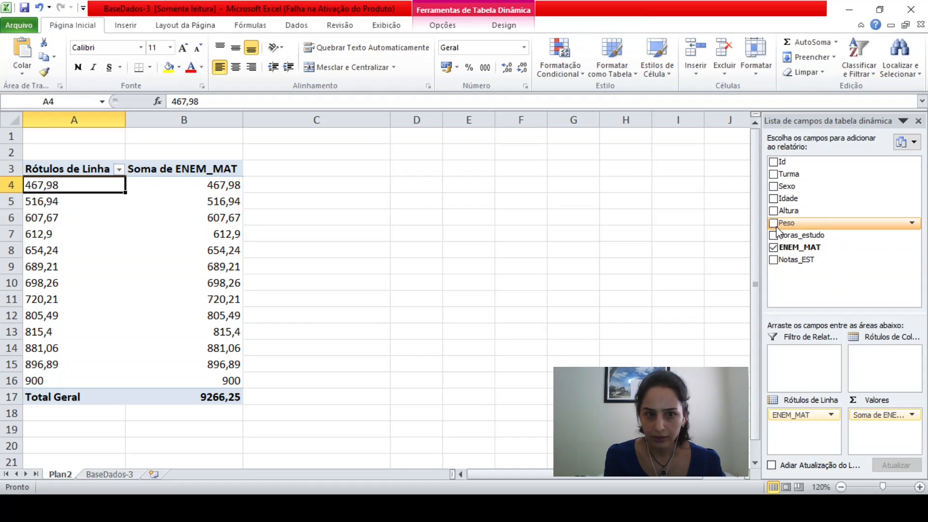
drag(814, 249, 882, 428)
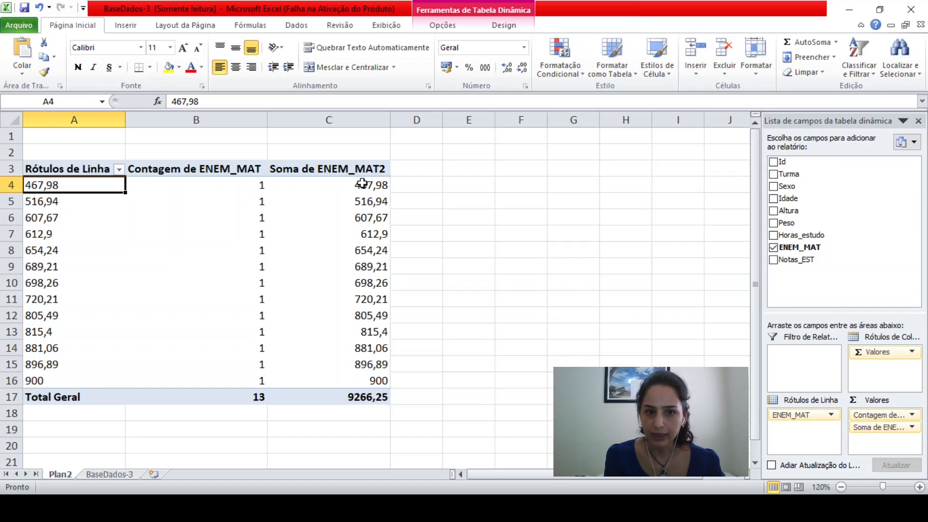
click(912, 416)
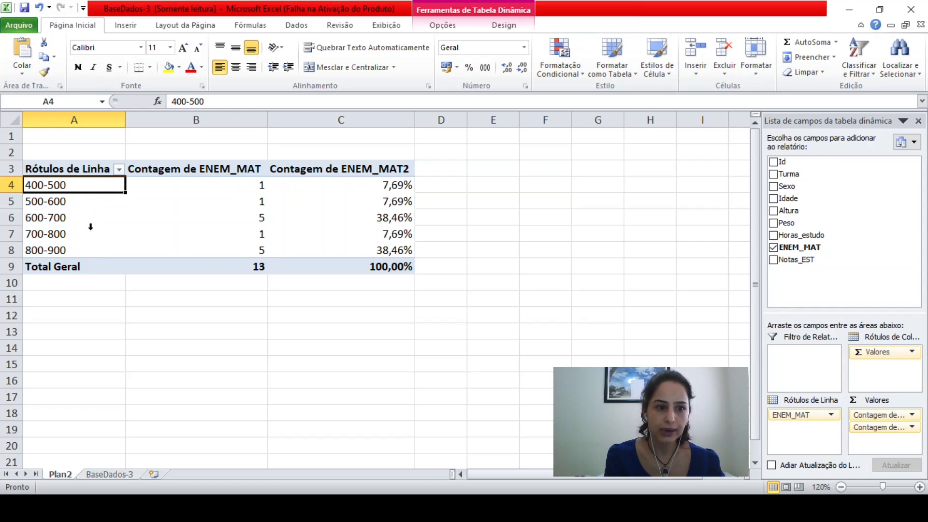
Check the 500-600 row and answer 0,0769 in the Moodle quiz for the proportion of the ENEM interval [500; 600)
click(198, 205)
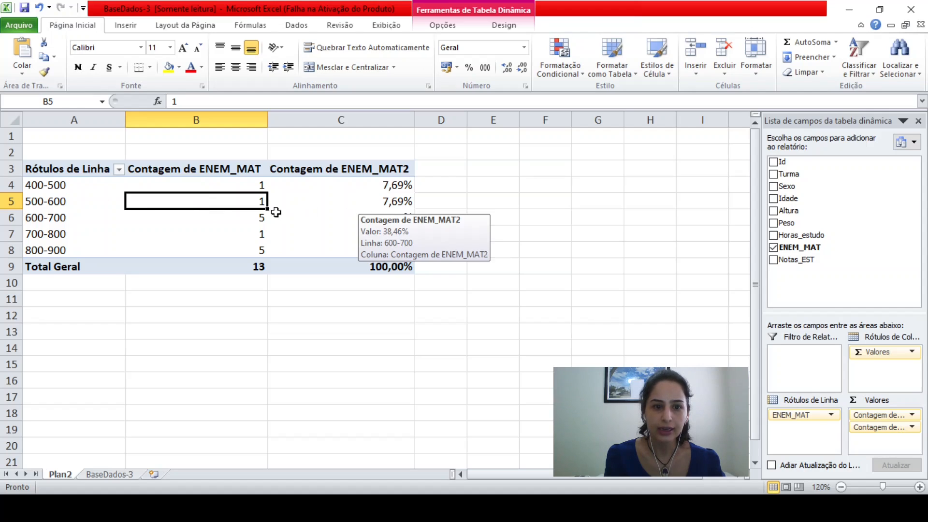
click(360, 201)
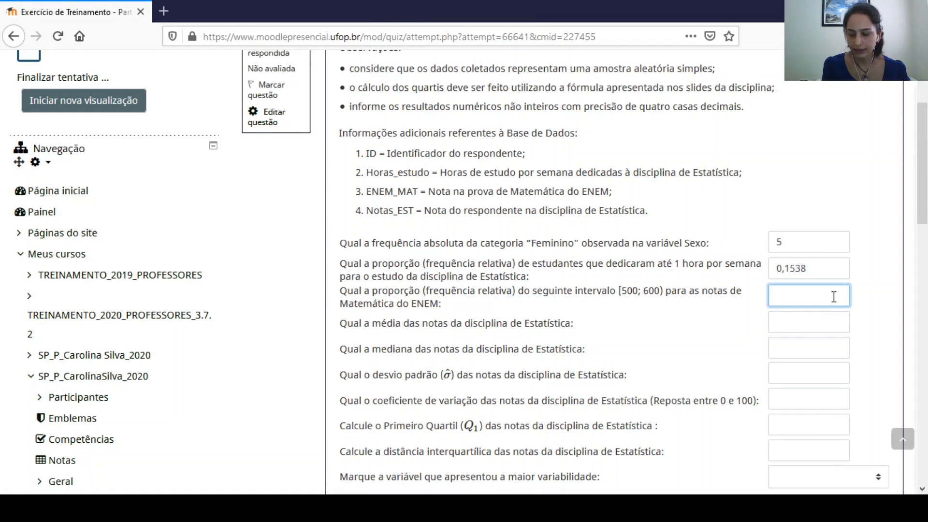
text(0,)
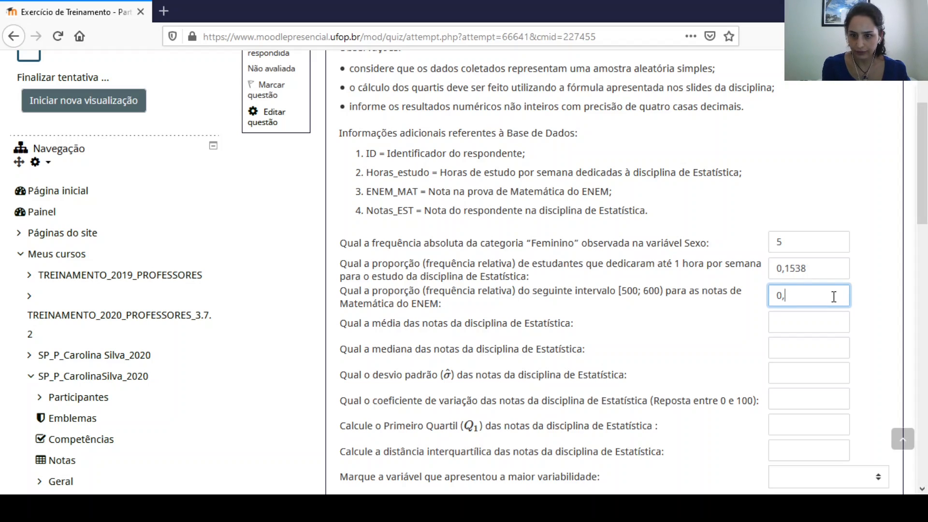
text(0769)
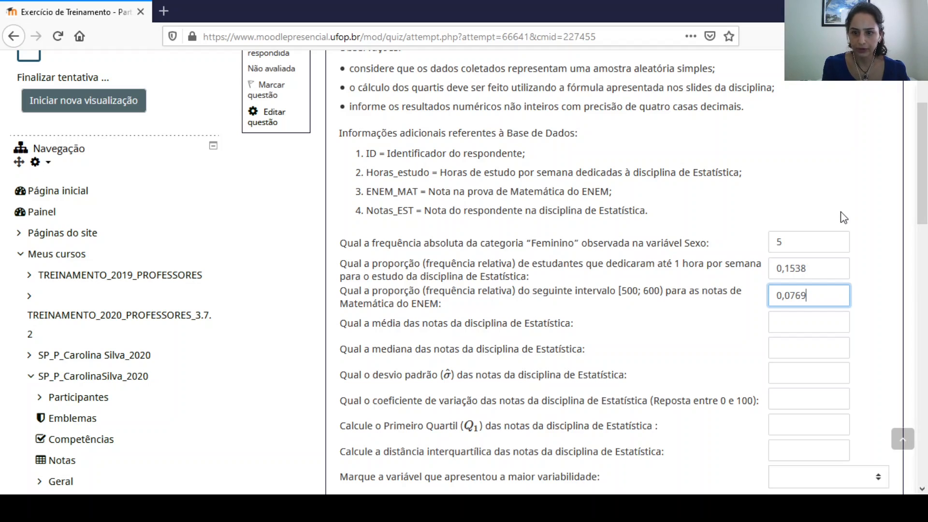
click(818, 326)
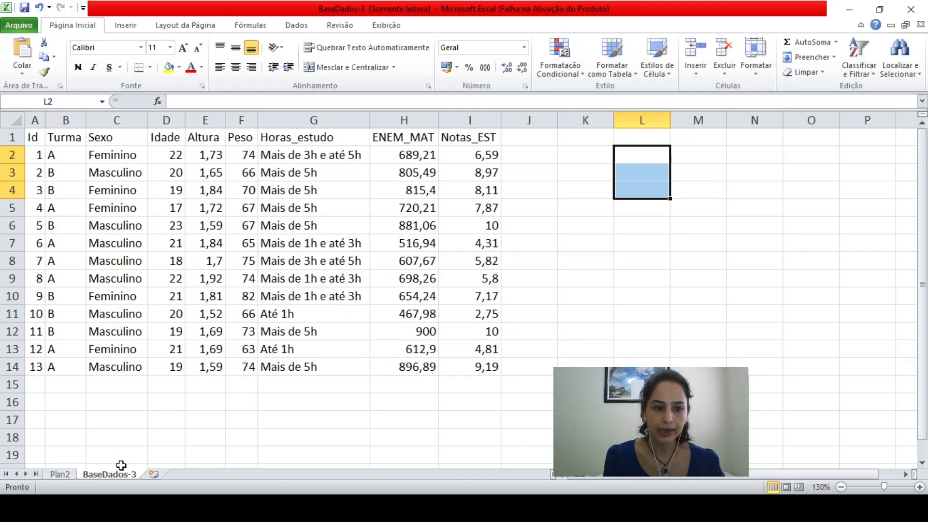
On Excel's BaseDados-3 sheet, list Média, Mediana, Desvio Padrão, Quartil 1, Quartil 3, Distância Interquartílica and Coeficiente de Variação in L2:L8
click(653, 152)
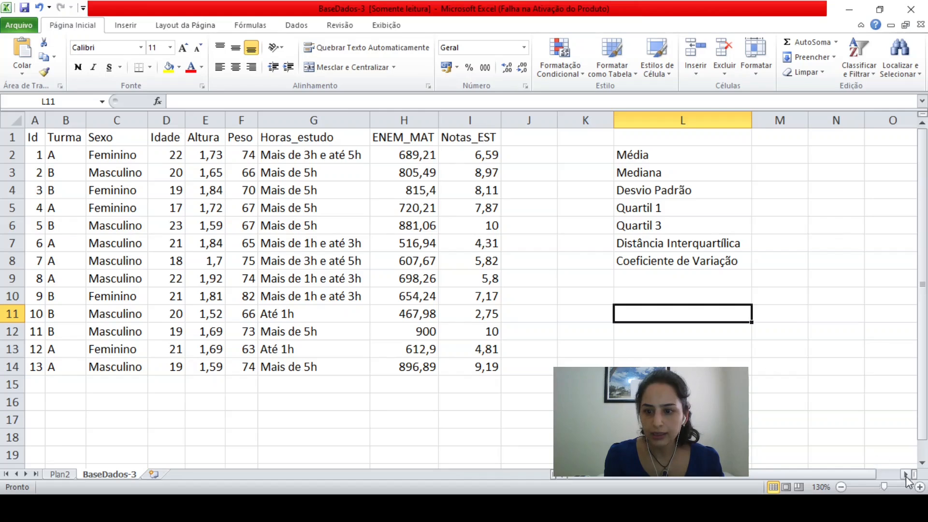
click(906, 475)
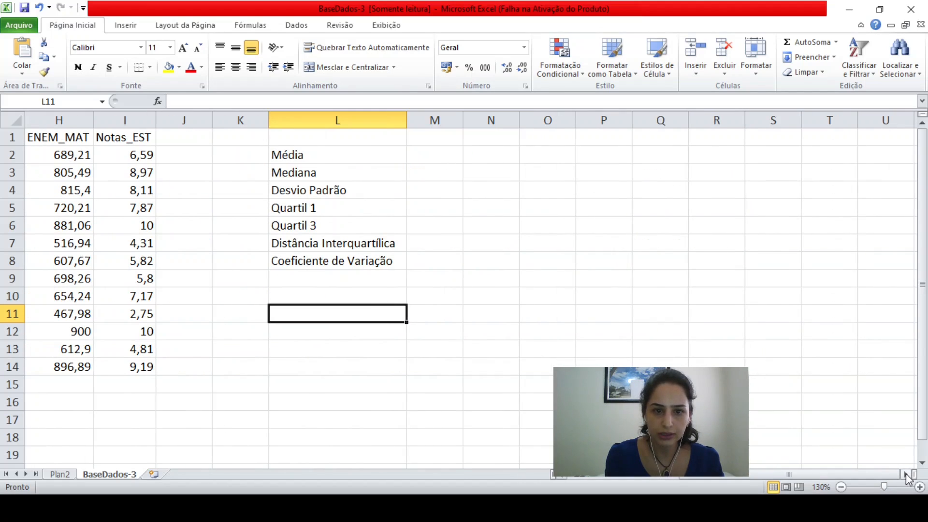
drag(351, 155, 358, 236)
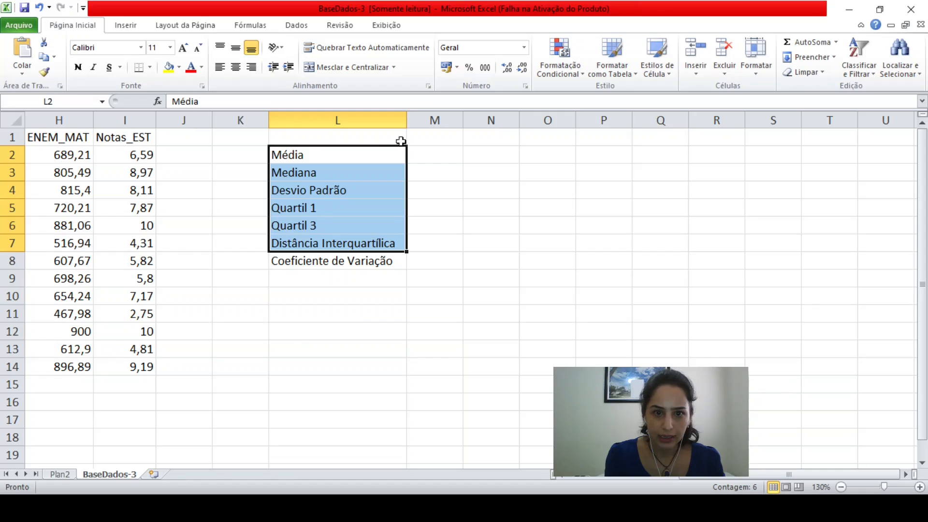
Widen column M slightly and enter the headers "Notas Enem", "Notas EST" and "Altura" in cells M1 to O1
click(438, 135)
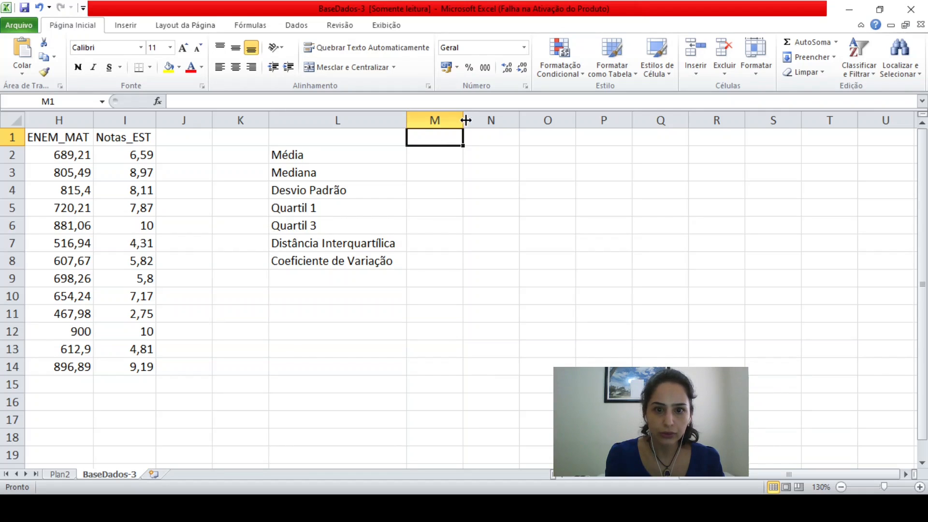
drag(465, 120, 474, 120)
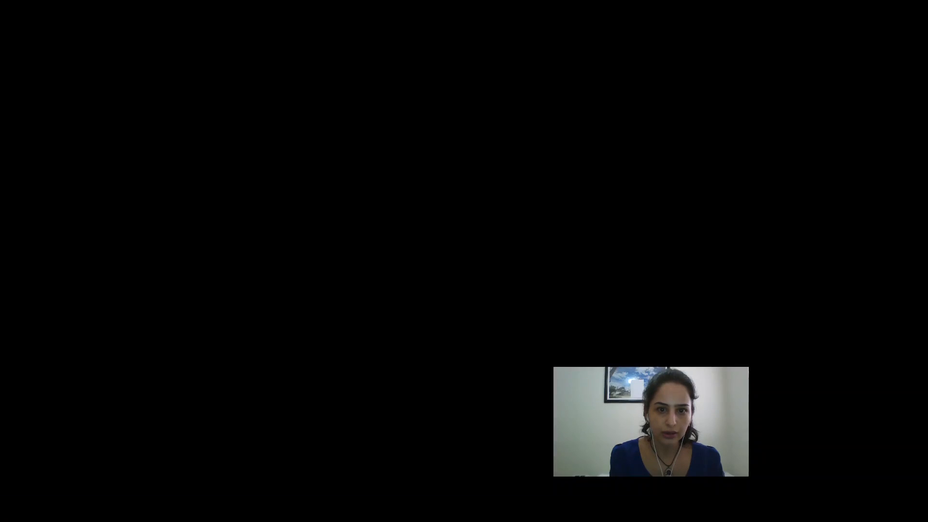
text(Notas E)
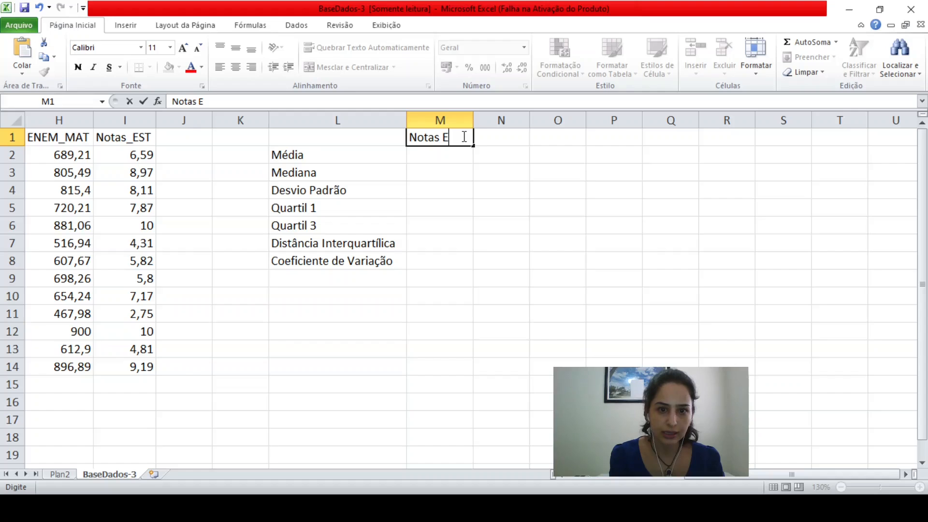
text(nem)
key(Tab)
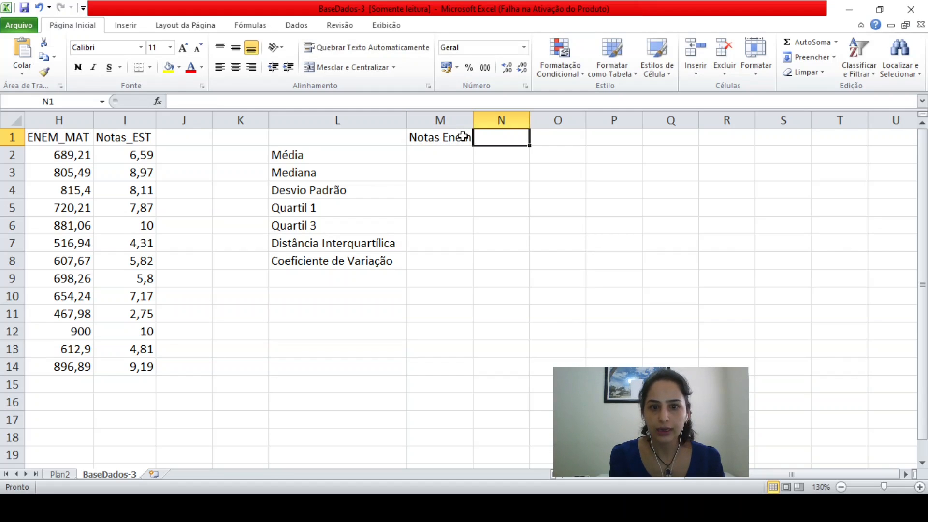
text(Notas EST)
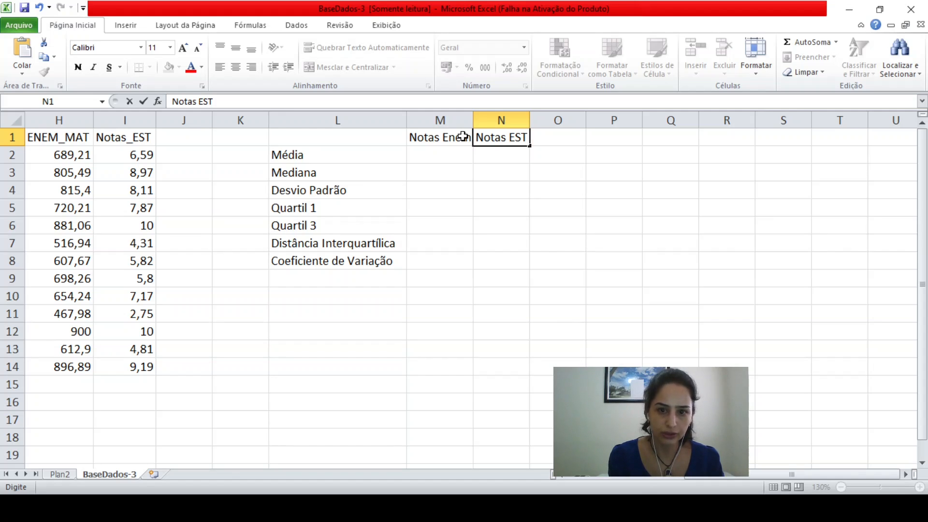
key(Tab)
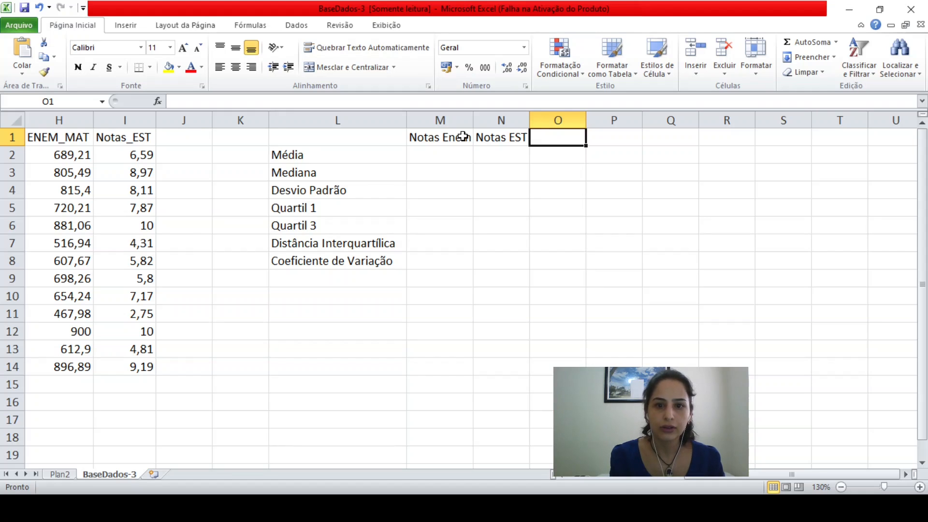
text(Altura)
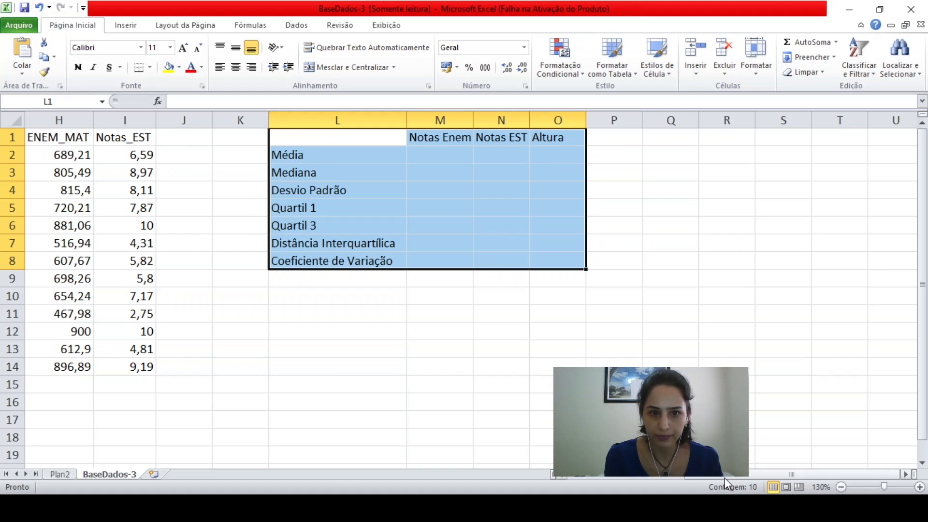
Apply borders to all cells of the statistics table in L1:O8
click(566, 475)
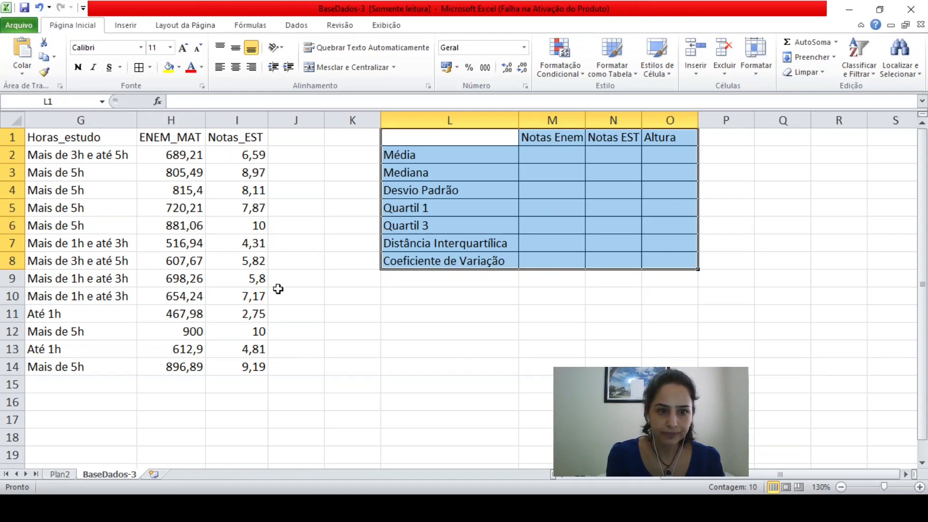
scroll(651, 480, left, 2)
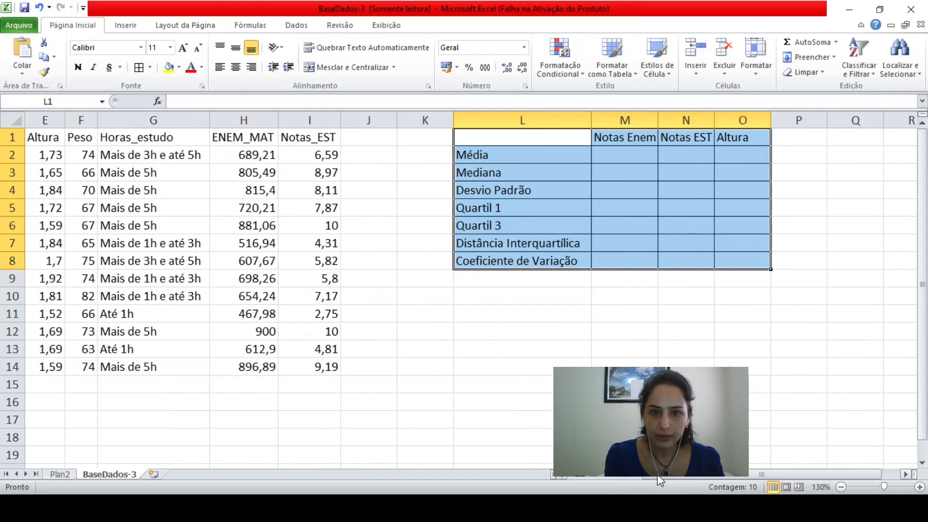
scroll(650, 480, left, 1)
scroll(636, 480, left, 1)
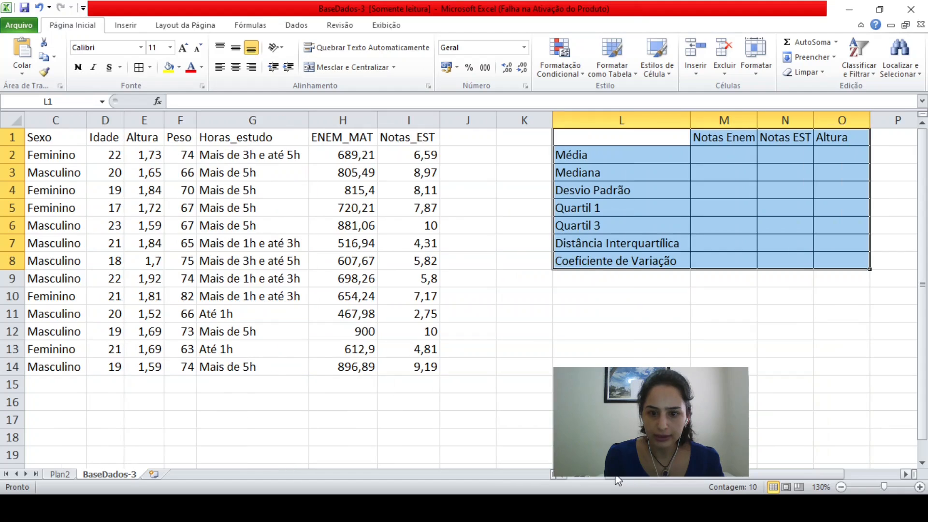
Calculate the mean of the ENEM_MAT grades in M2 with the formula = MÉDIA(H2:H14)
click(706, 151)
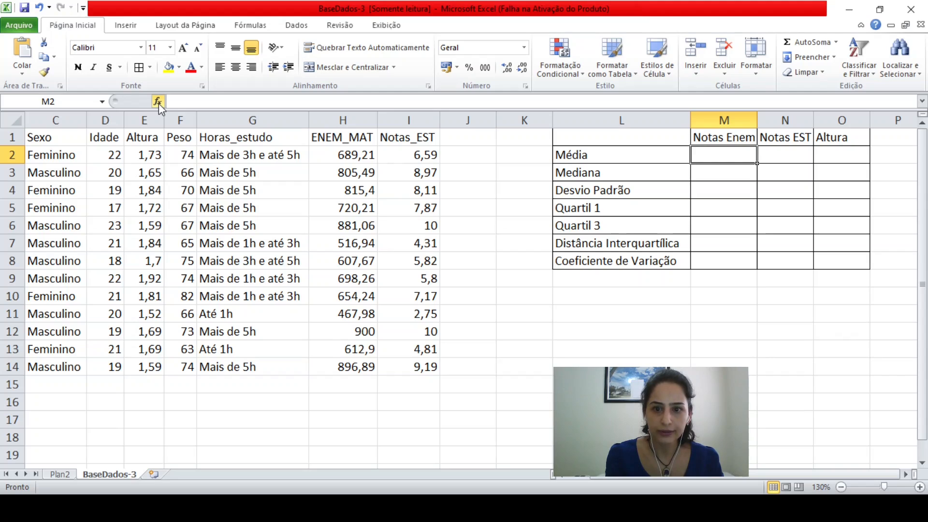
text(=)
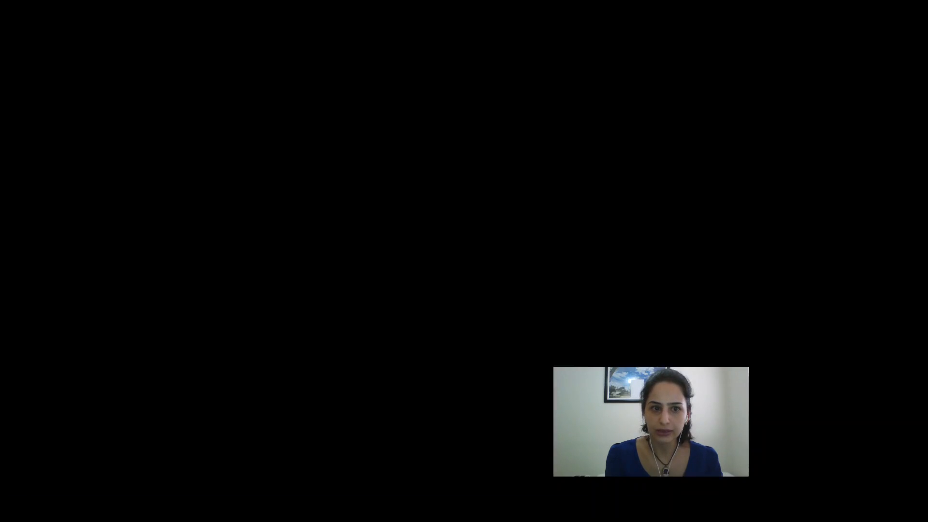
click(541, 102)
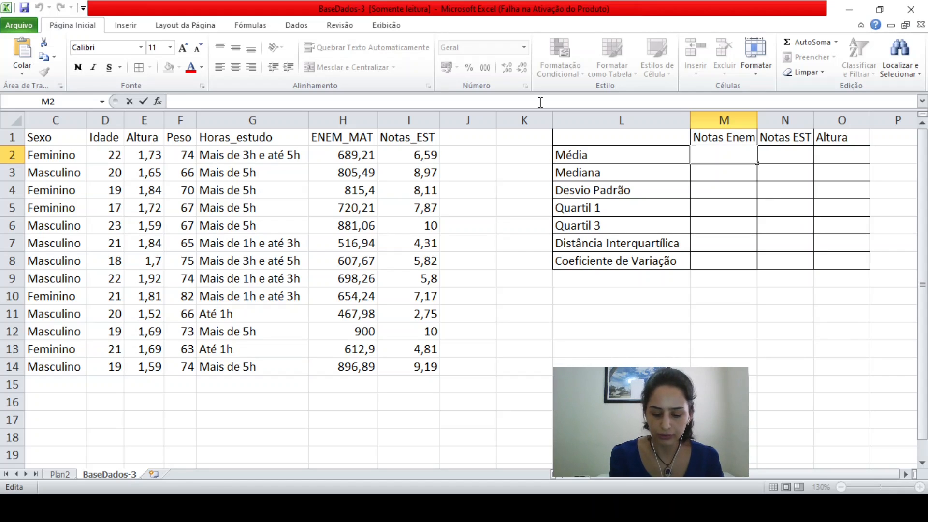
double_click(730, 153)
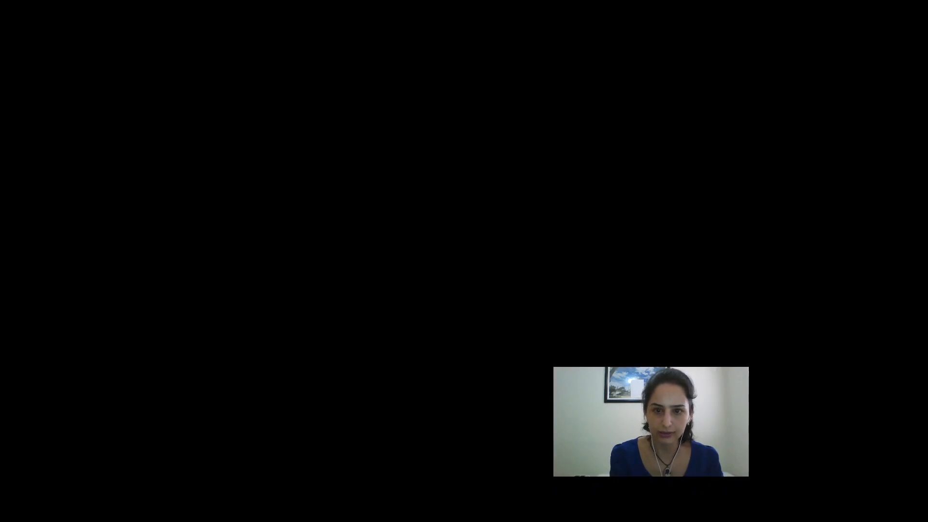
text(= mé)
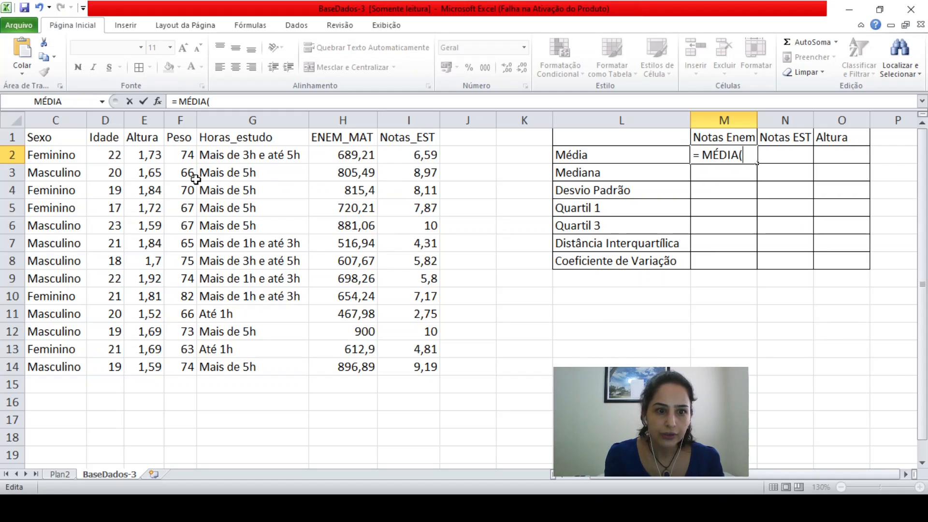
click(366, 154)
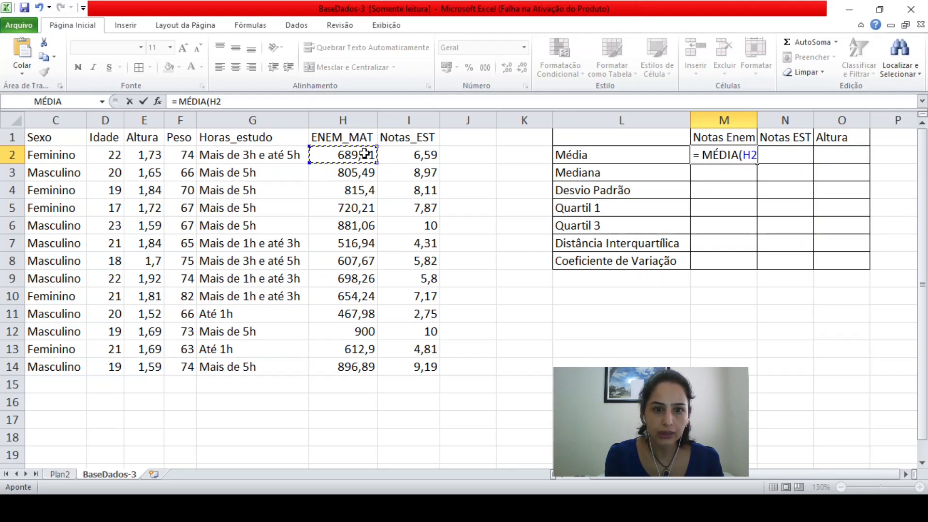
drag(366, 153, 366, 375)
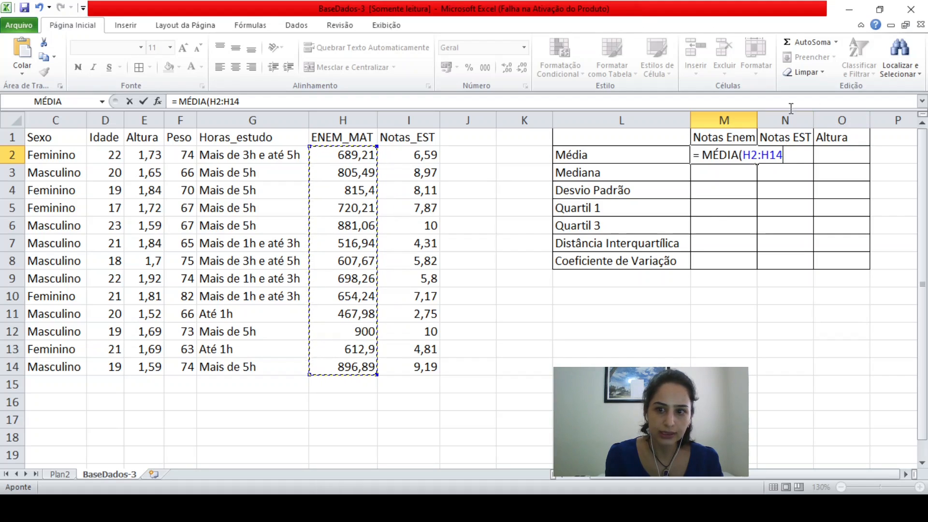
click(303, 102)
text())
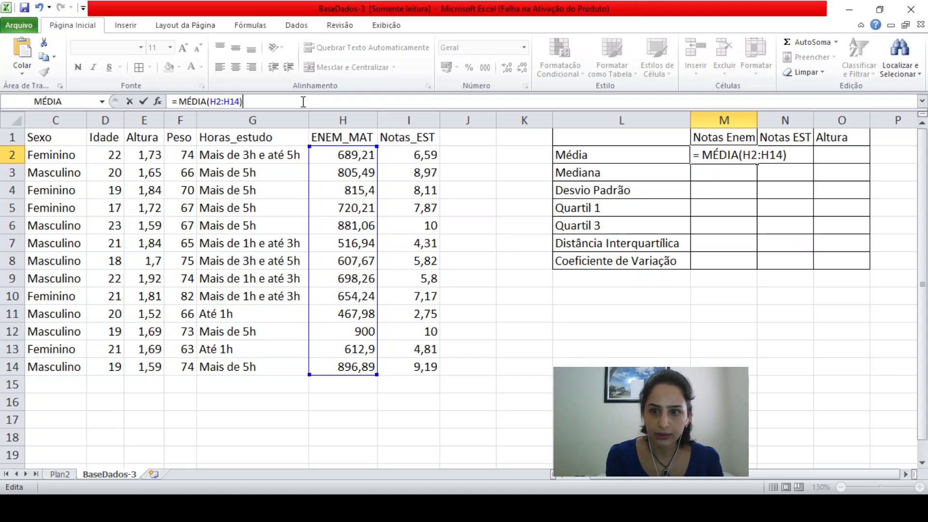
key(Return)
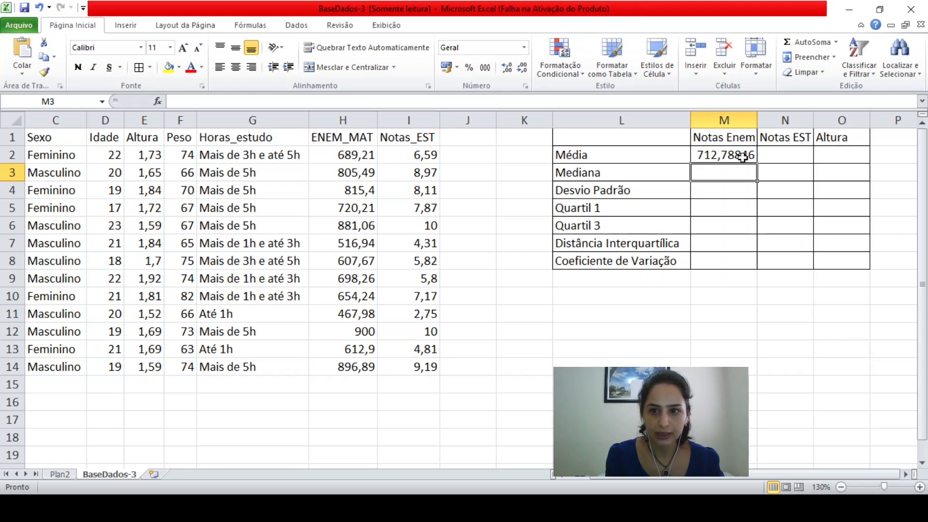
Copy the mean formula from M2 into N2 so it averages the Notas_EST range I2:I14
click(776, 156)
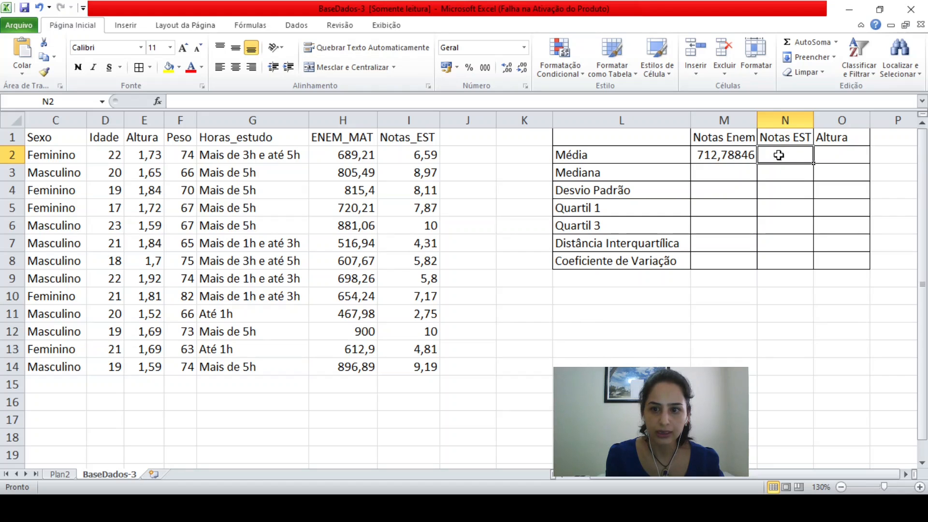
click(744, 155)
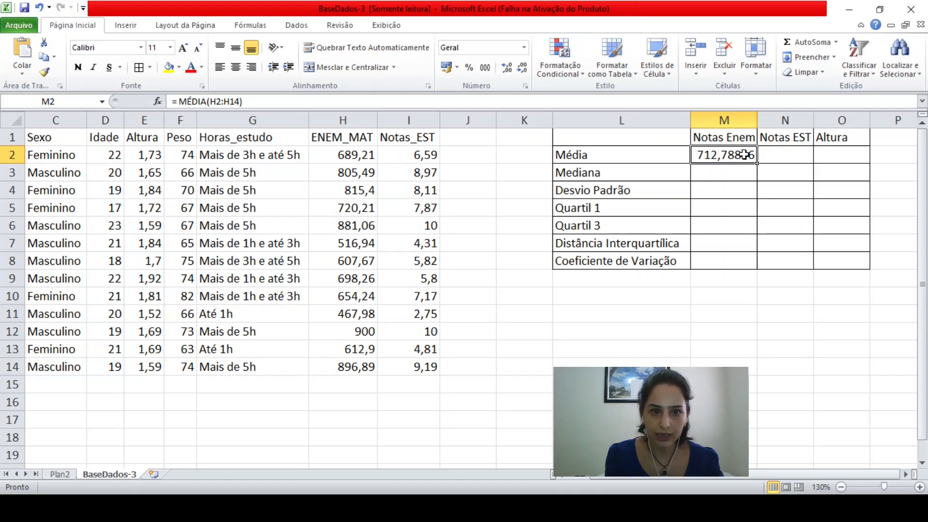
key(ctrl+c)
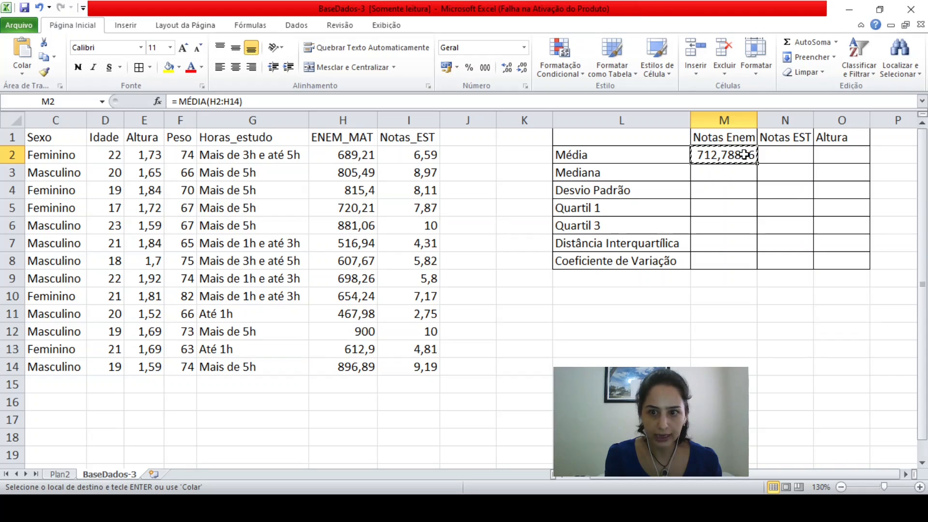
click(777, 155)
key(ctrl+v)
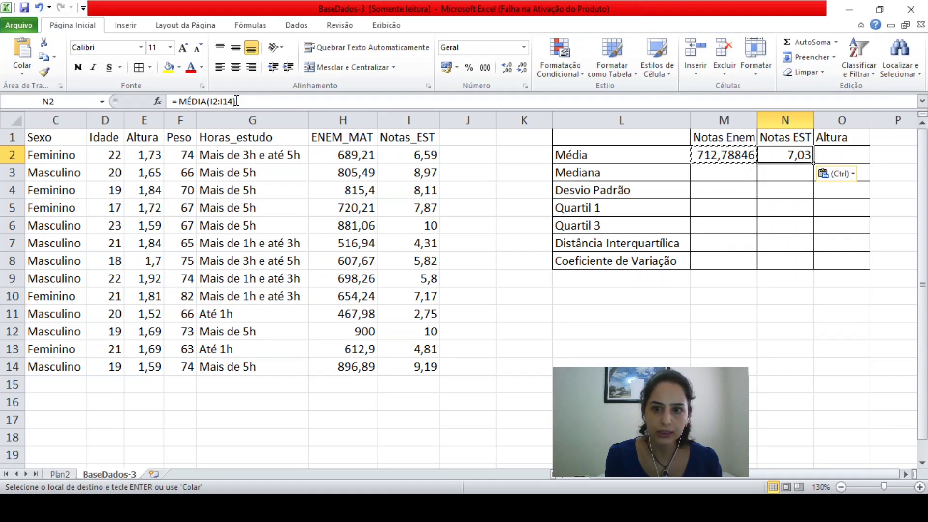
click(791, 176)
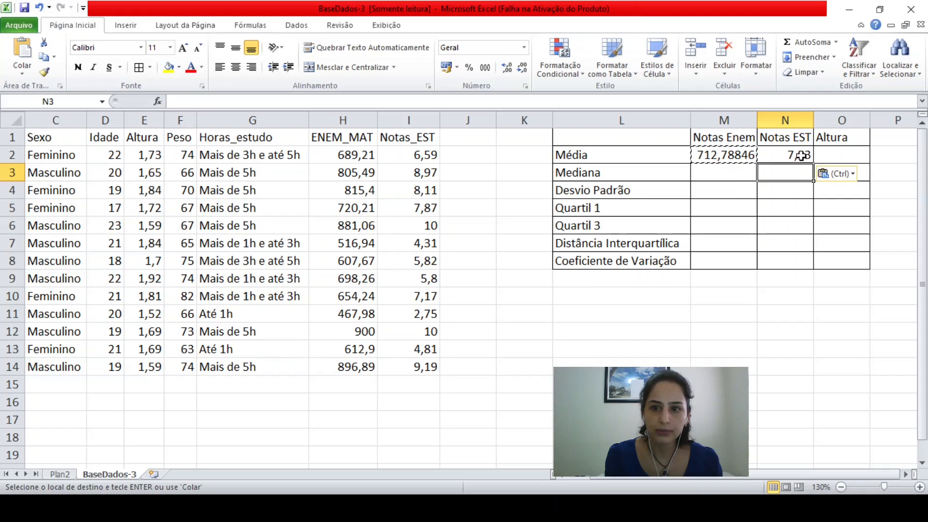
Copy the mean formula from N2 into O2 and change its range to E2:E14 for Altura
click(799, 155)
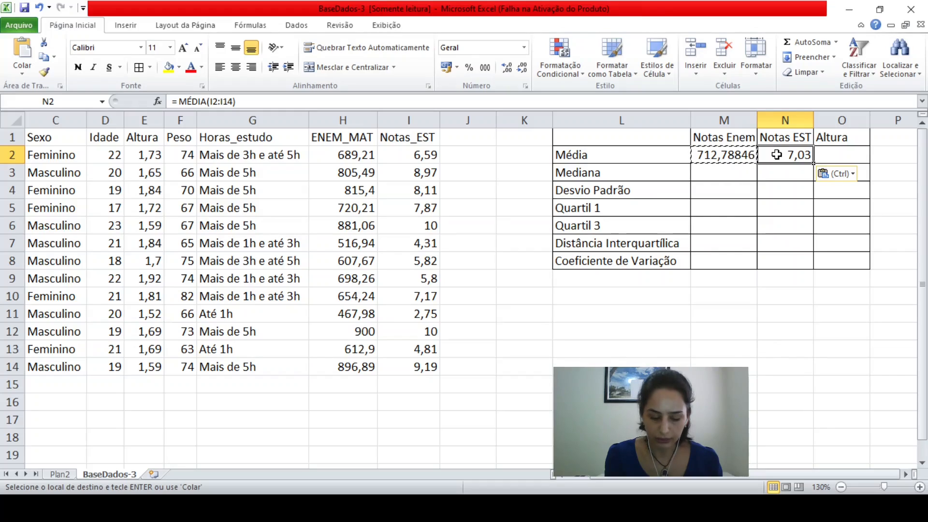
key(ctrl+c)
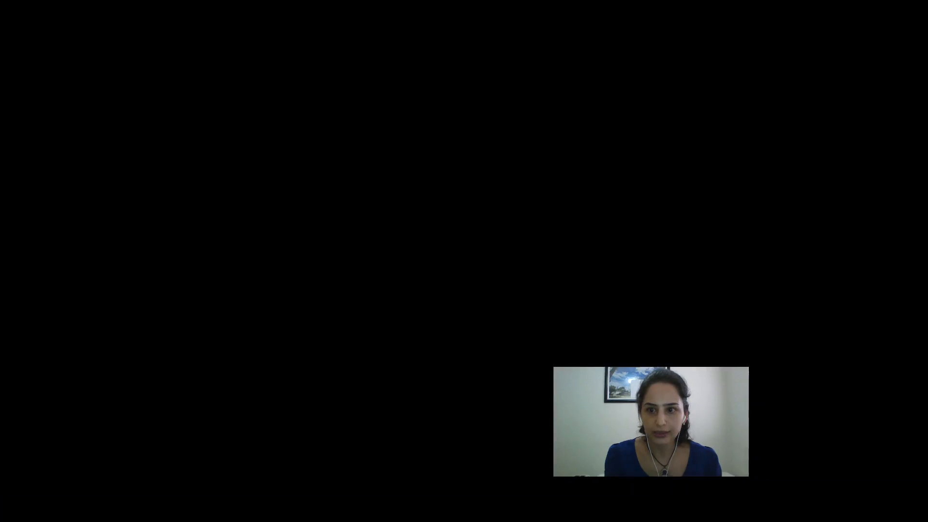
click(854, 155)
key(ctrl+v)
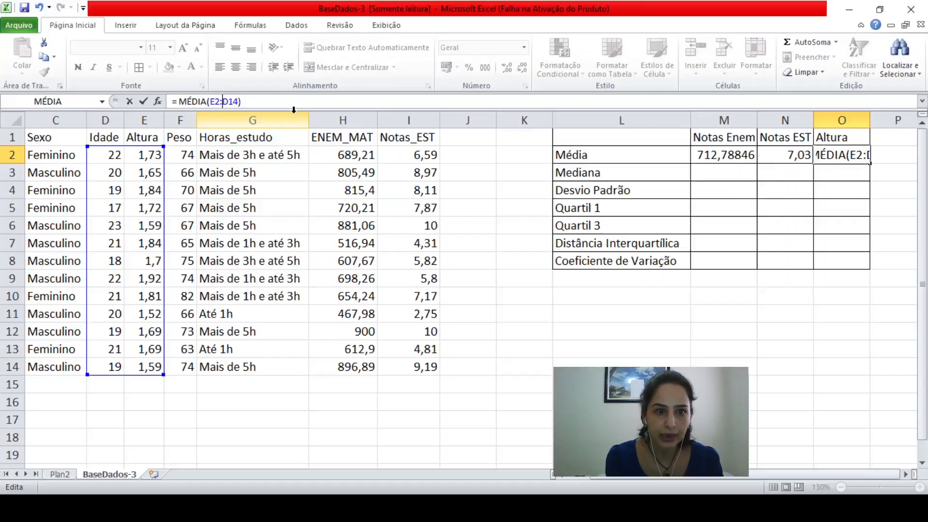
key(Right)
key(BackSpace)
text(E)
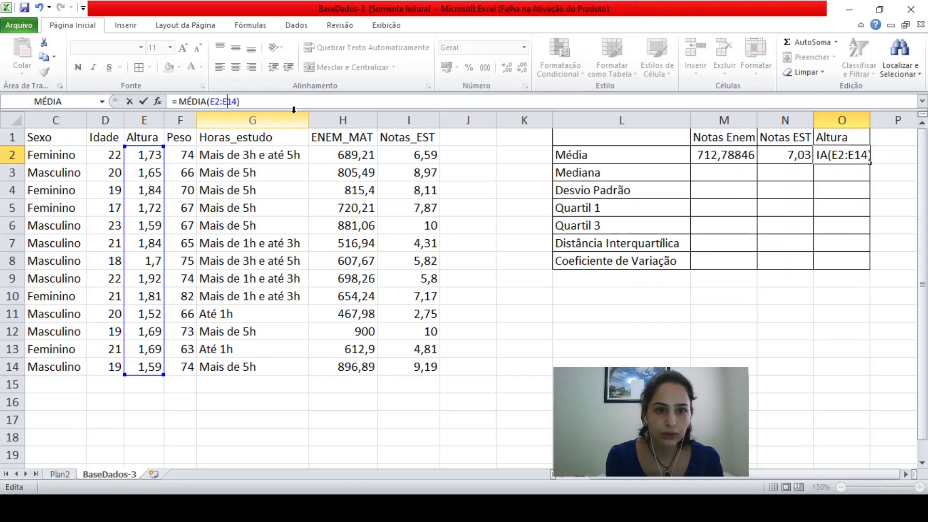
key(Return)
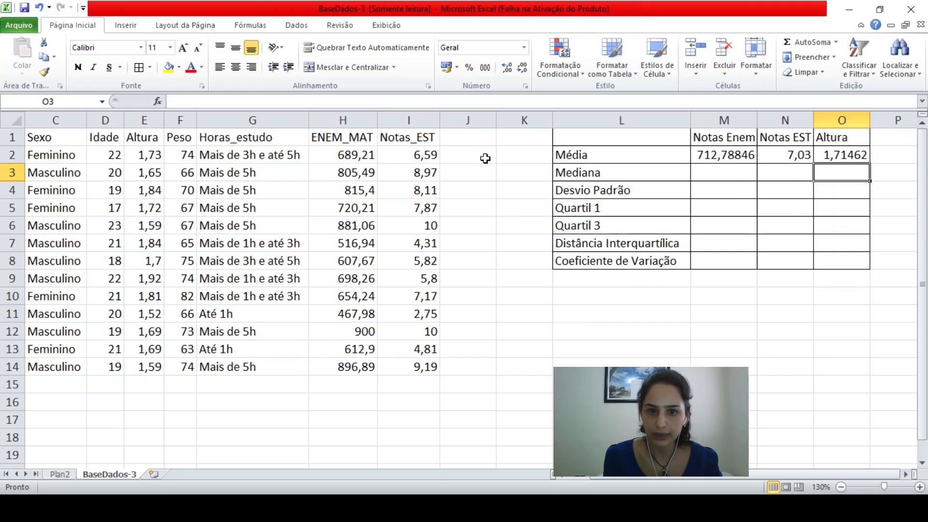
Sort the data in columns C to I in ascending order by Notas_EST
click(416, 112)
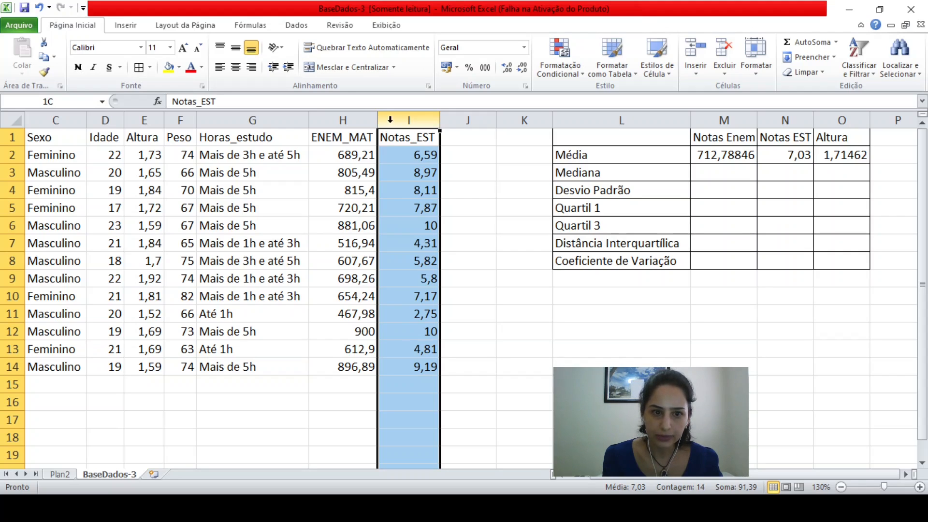
drag(427, 121, 58, 120)
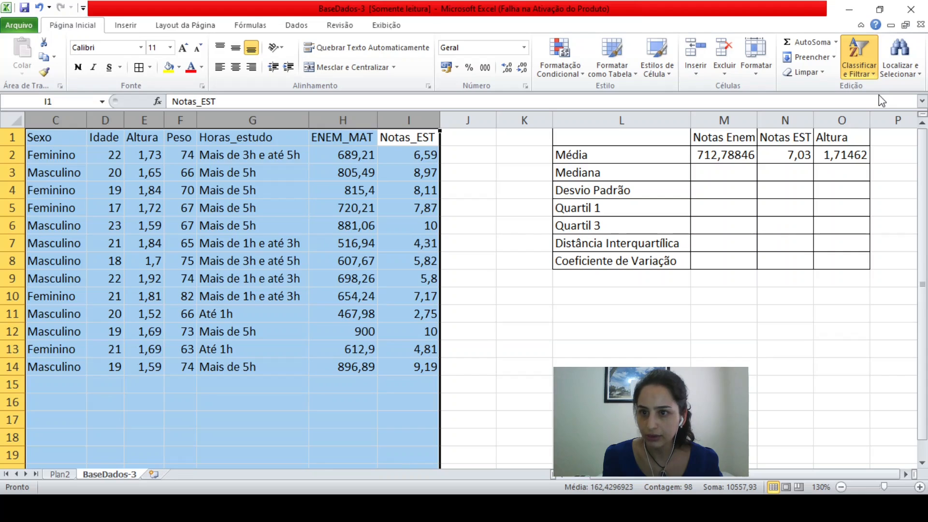
click(835, 86)
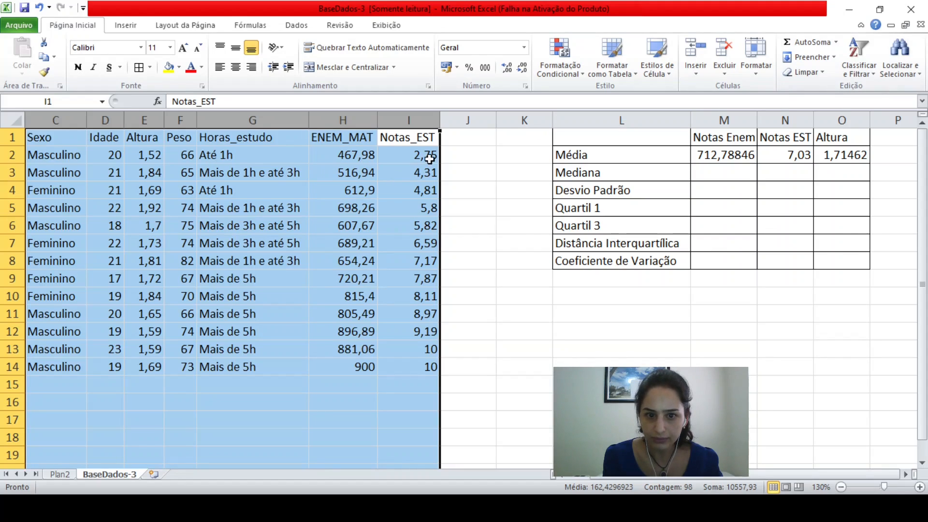
click(429, 243)
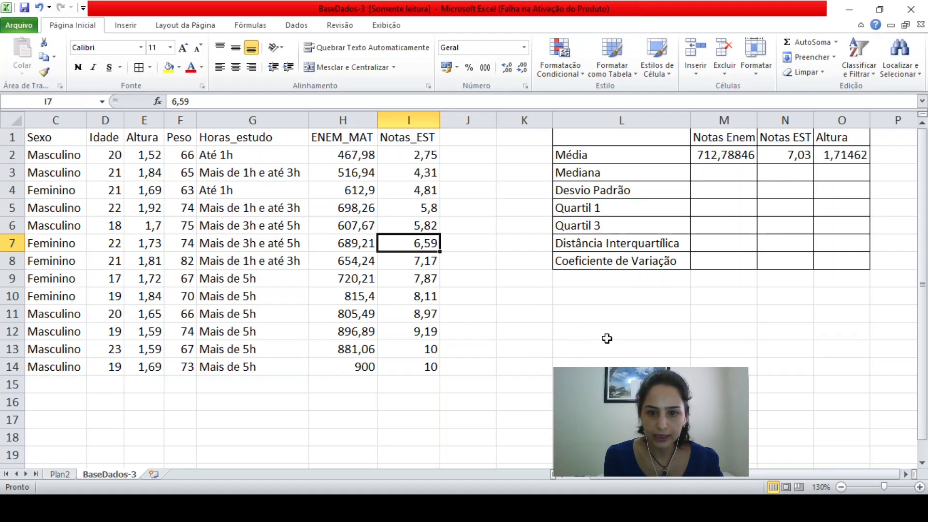
Calculate the median position in L12 with =50/100 * 13 and enter the rounded-up position 7 in L13
click(588, 334)
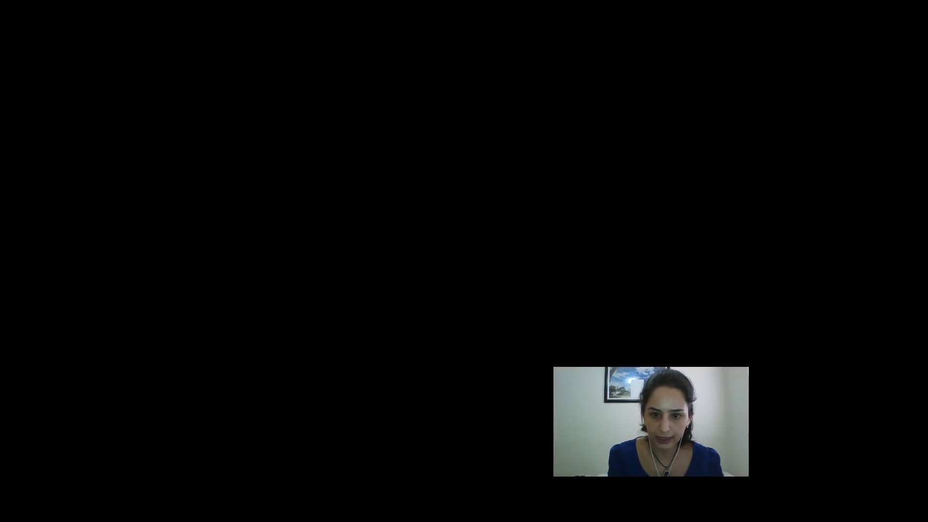
text(=)
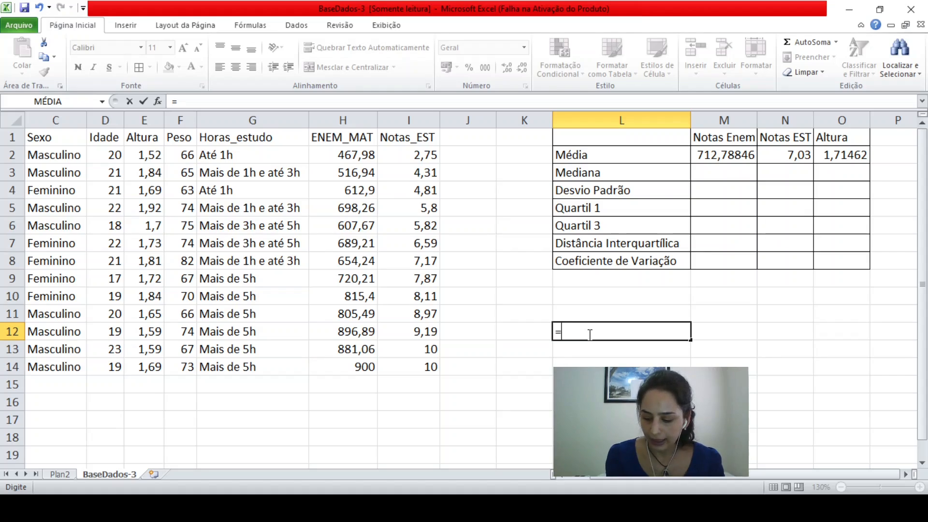
text(50)
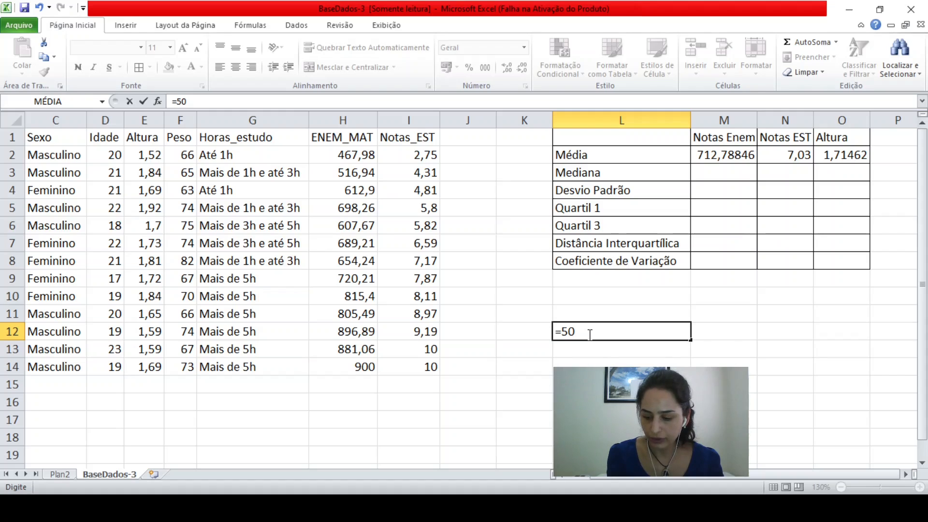
text(/100)
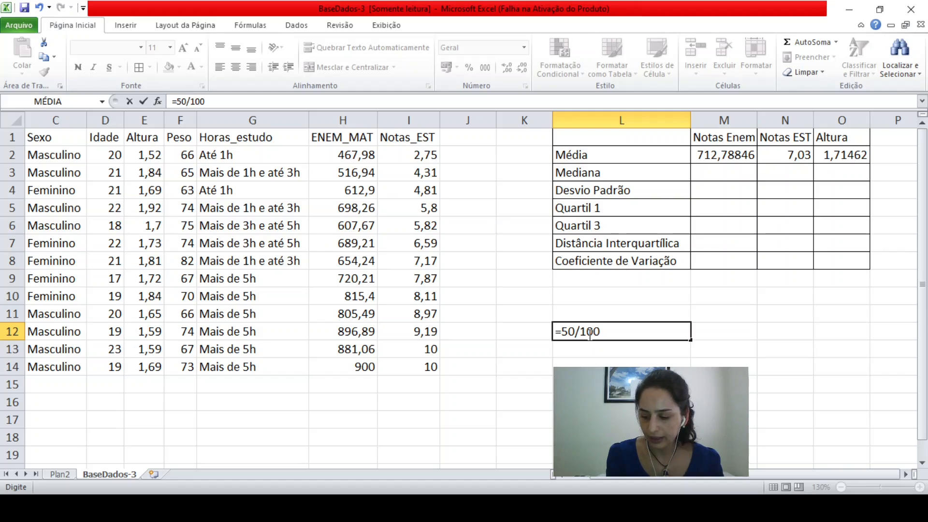
text( * 13)
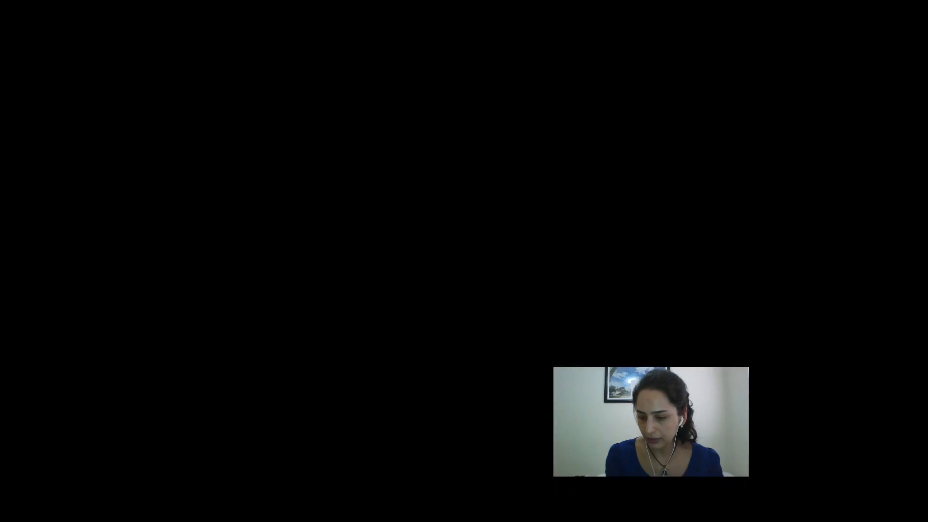
key(Return)
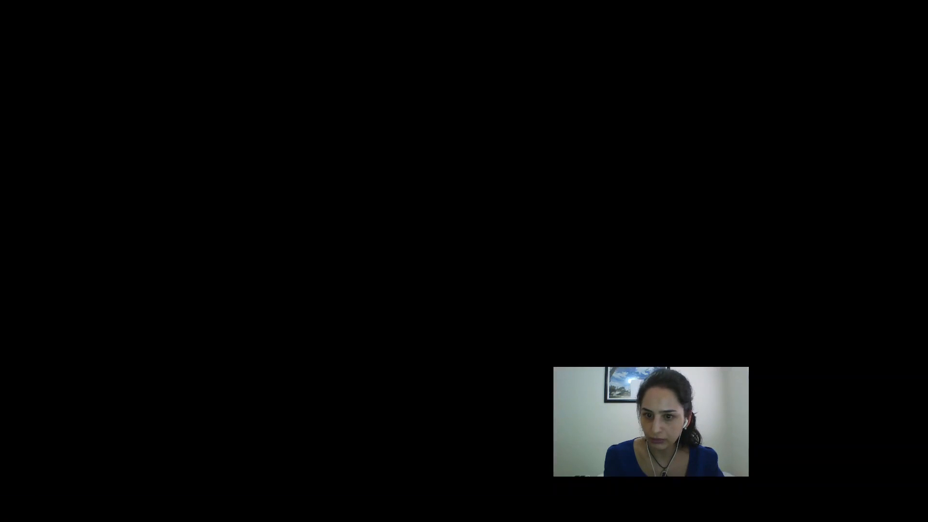
text(7)
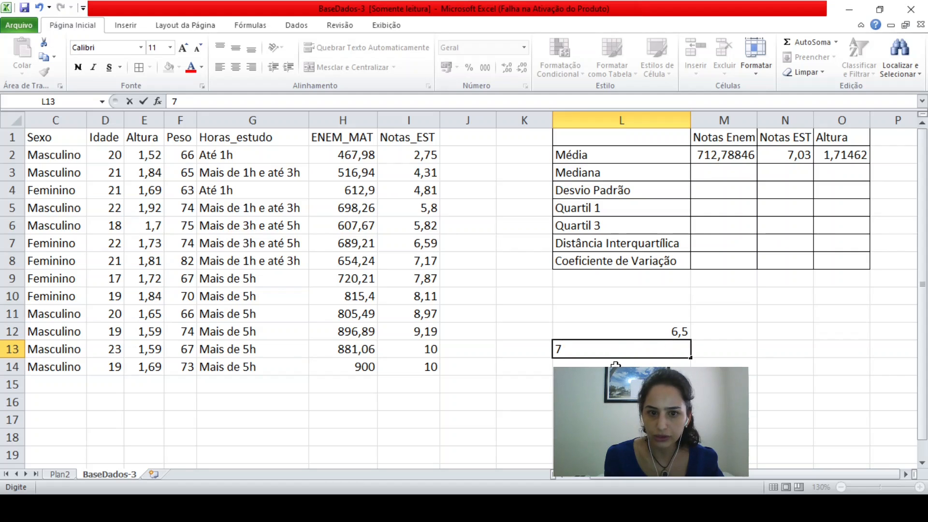
key(Return)
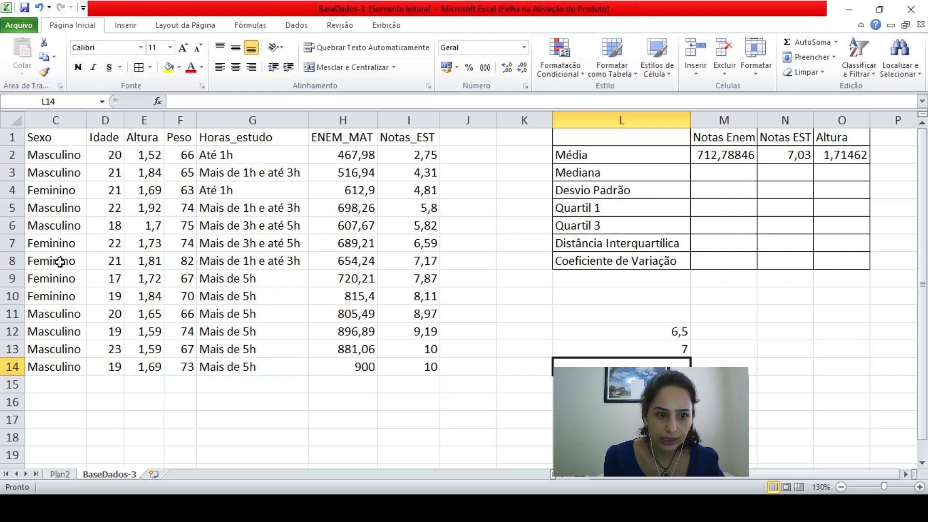
Take the Notas_EST score at position 7 of the sorted data and enter 7,17 as its median in N3
drag(58, 261, 423, 261)
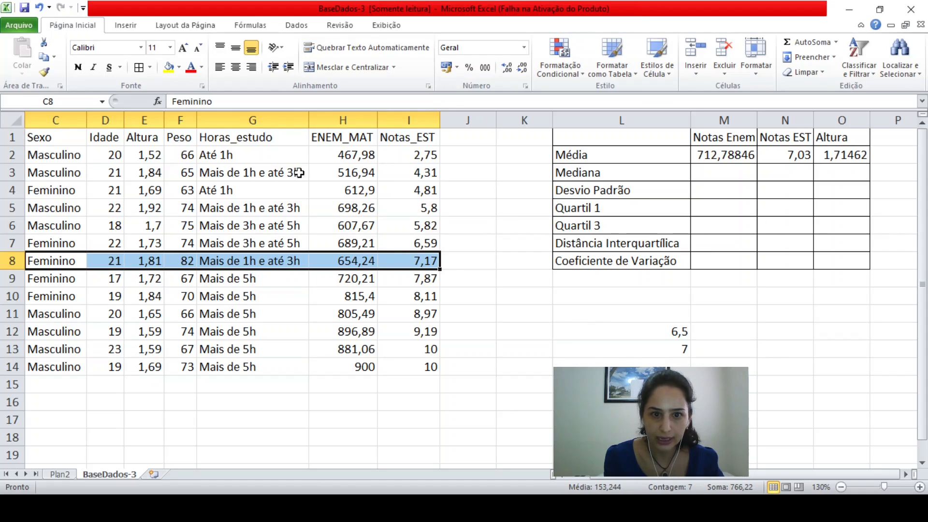
click(437, 263)
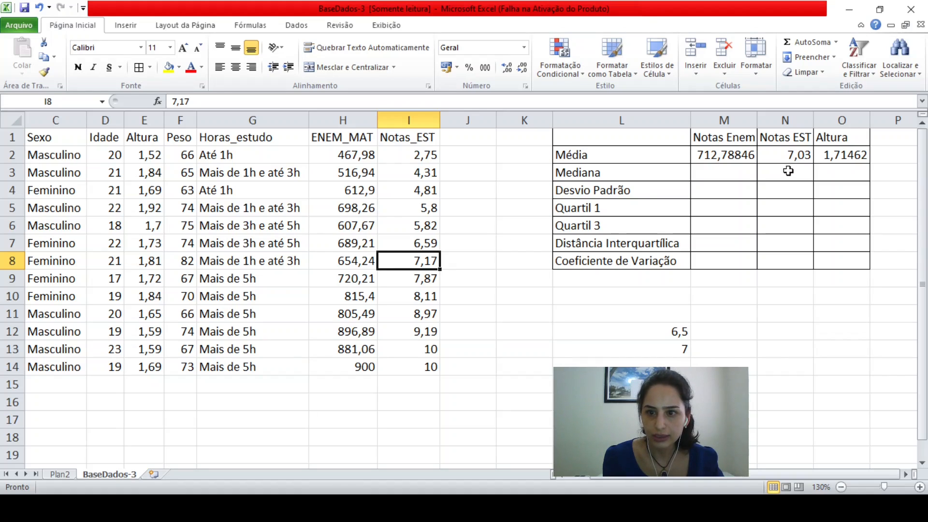
click(785, 172)
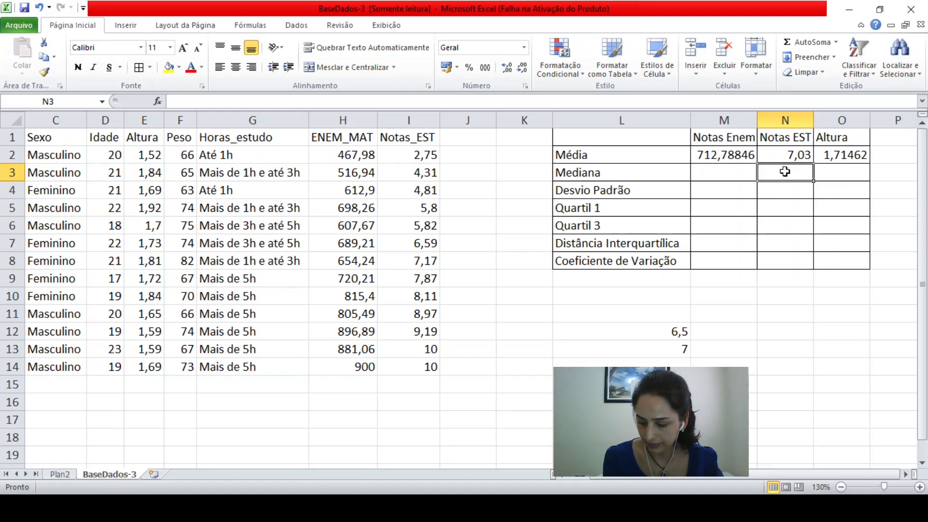
text(7,17)
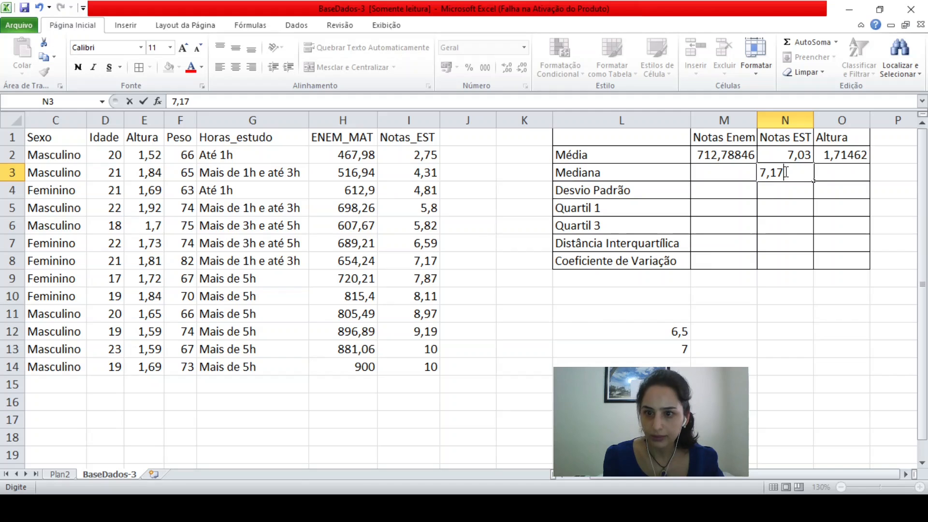
click(812, 334)
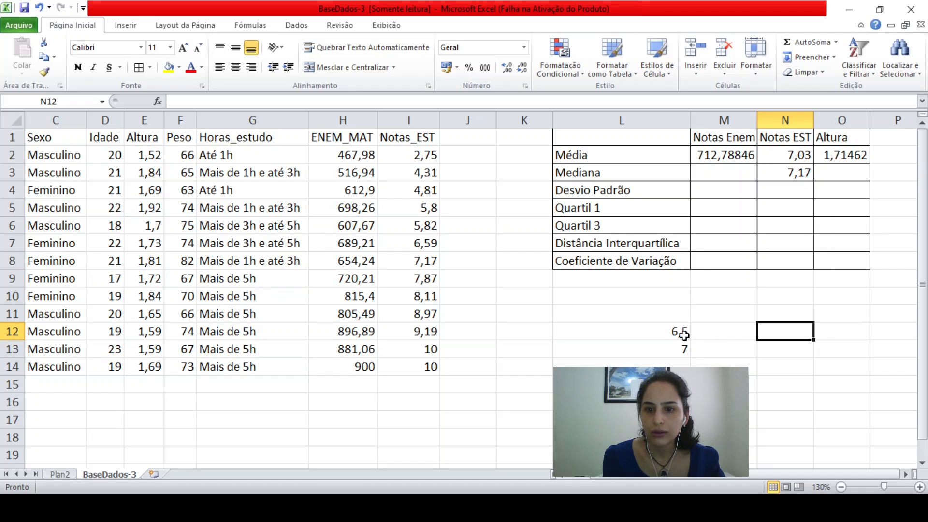
click(683, 333)
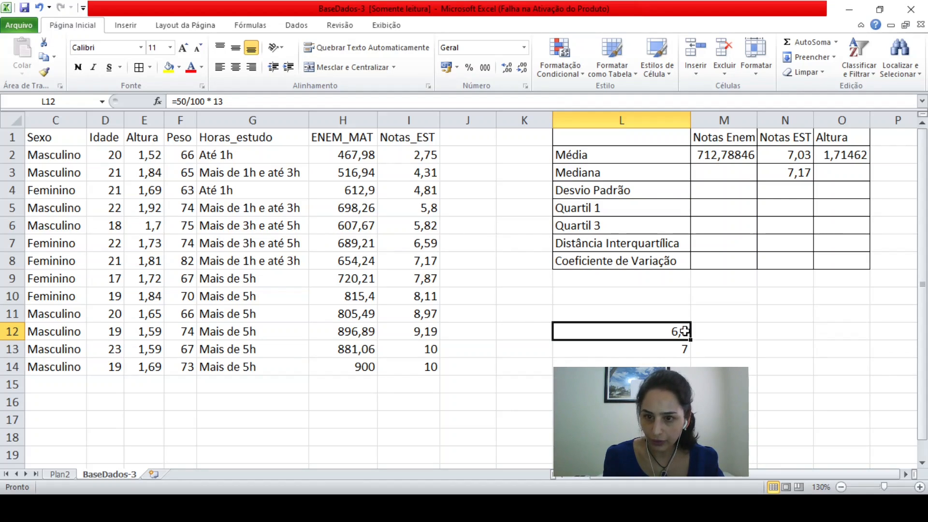
Calculate the standard deviation of the ENEM_MAT scores in M4 with =DESVPAD.A(H2:H14)
click(716, 189)
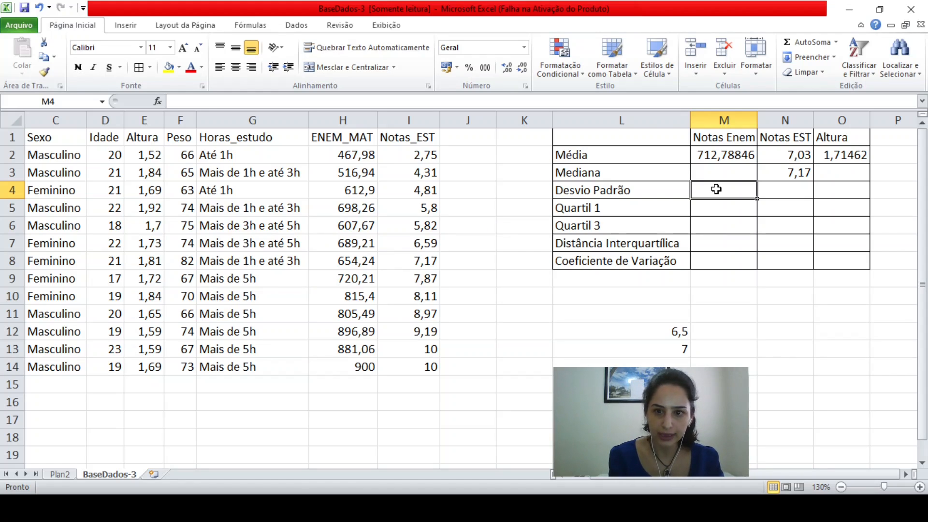
text(=de)
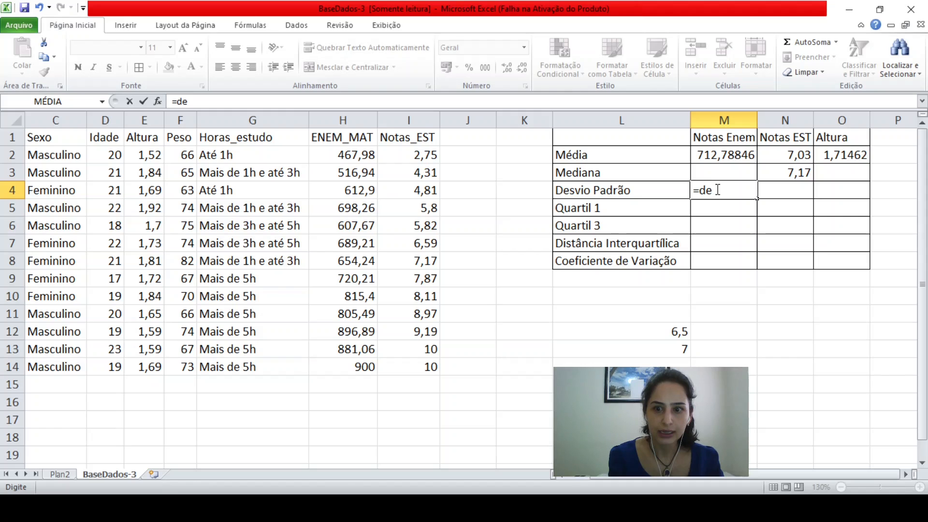
text(sv)
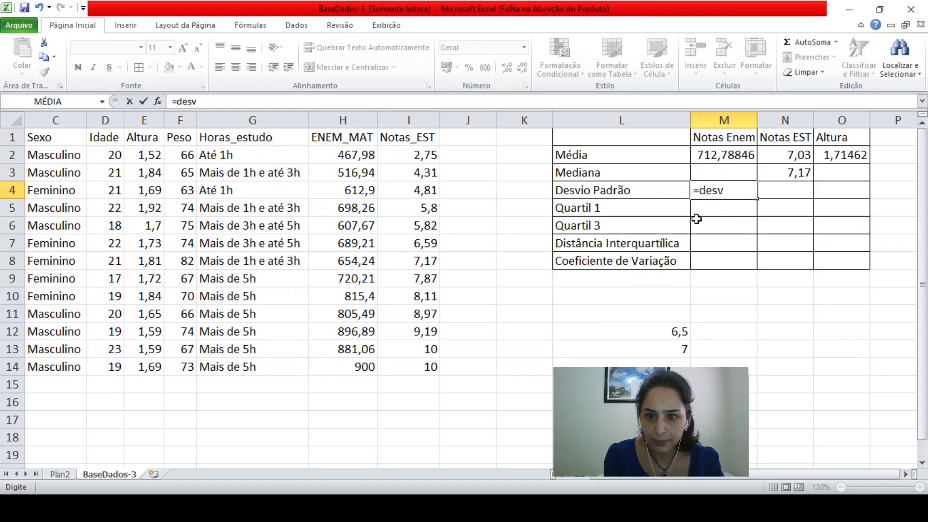
double_click(738, 220)
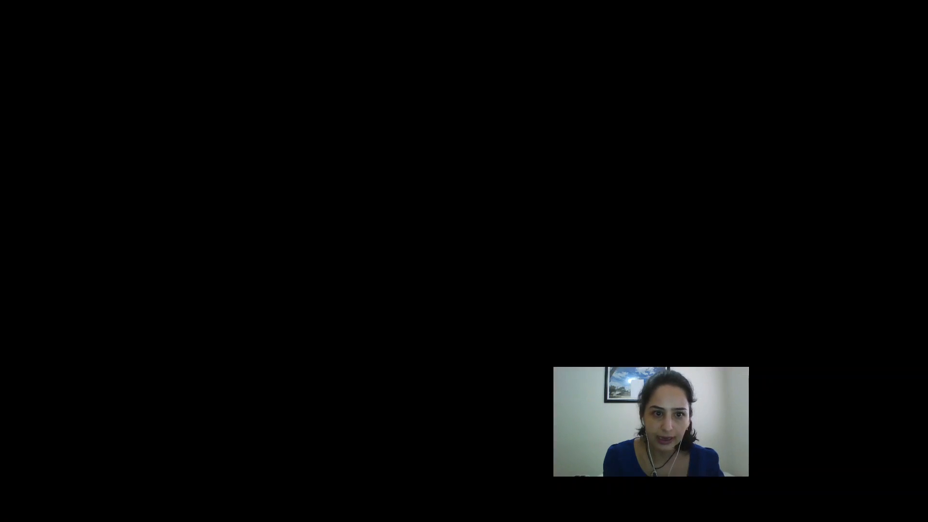
click(254, 100)
text(H)
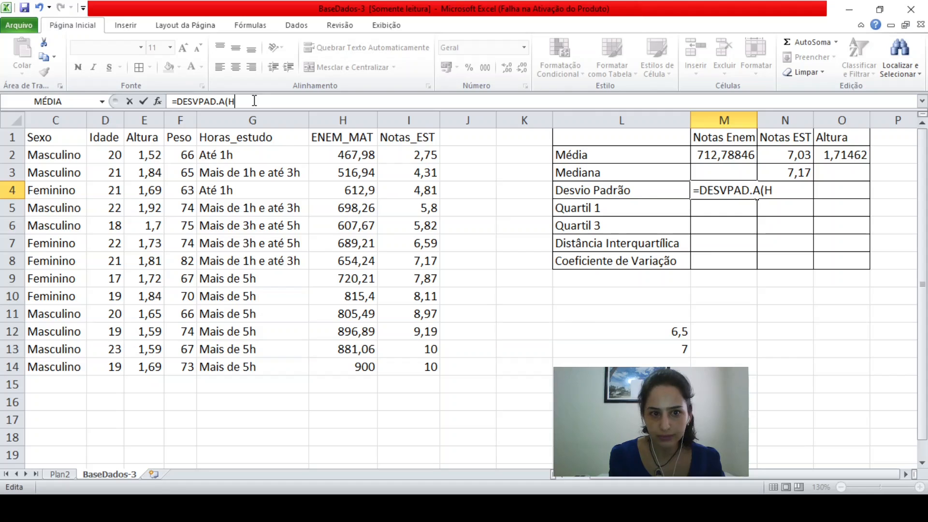
text(0)
key(BackSpace)
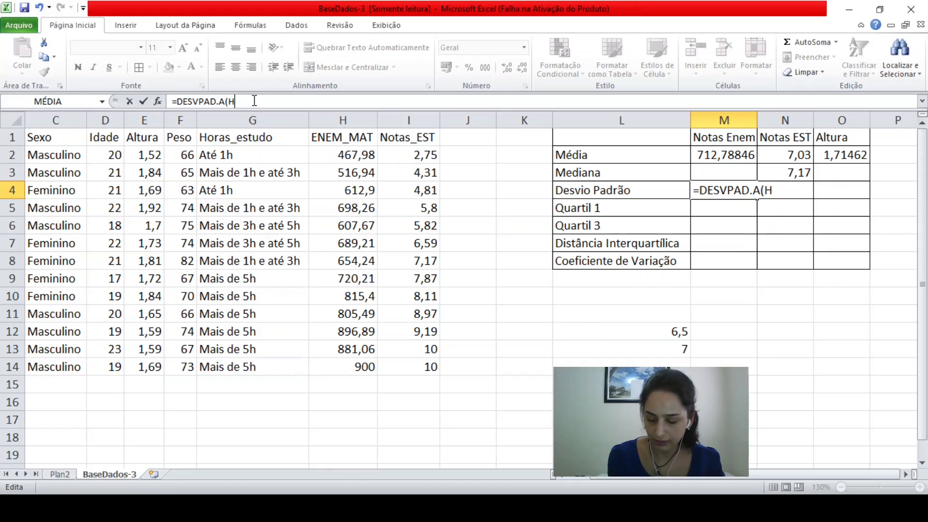
text(2:)
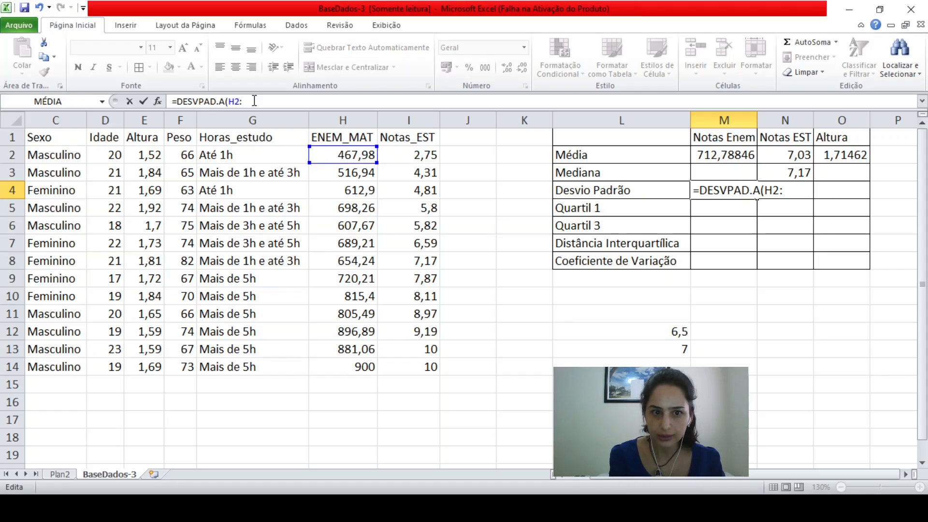
text(H)
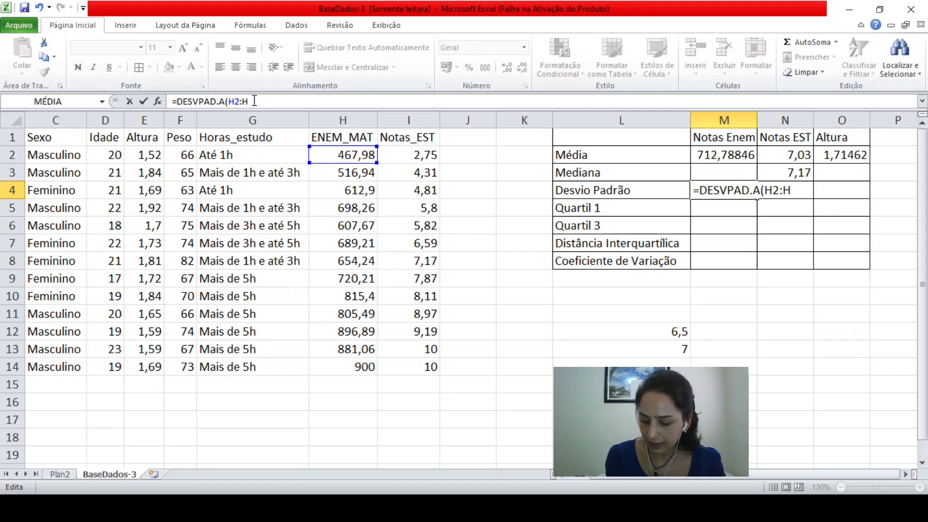
text(14))
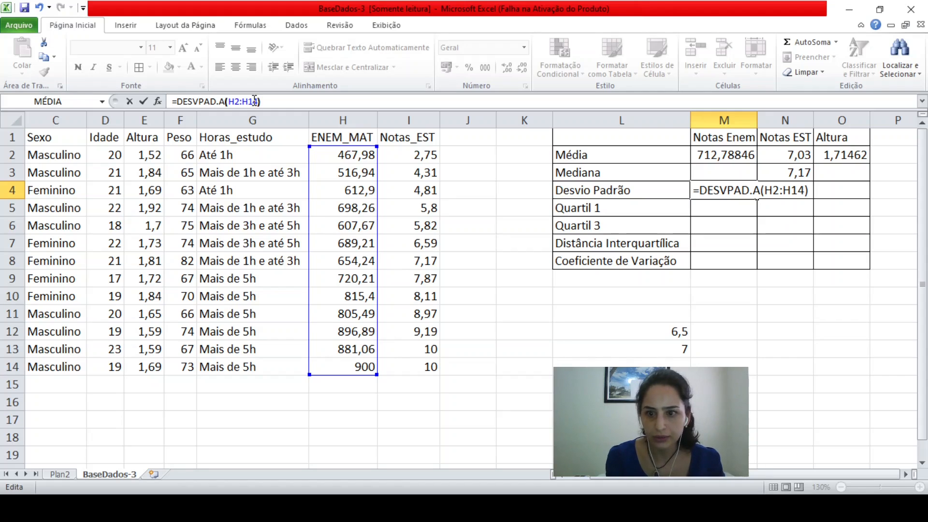
key(Return)
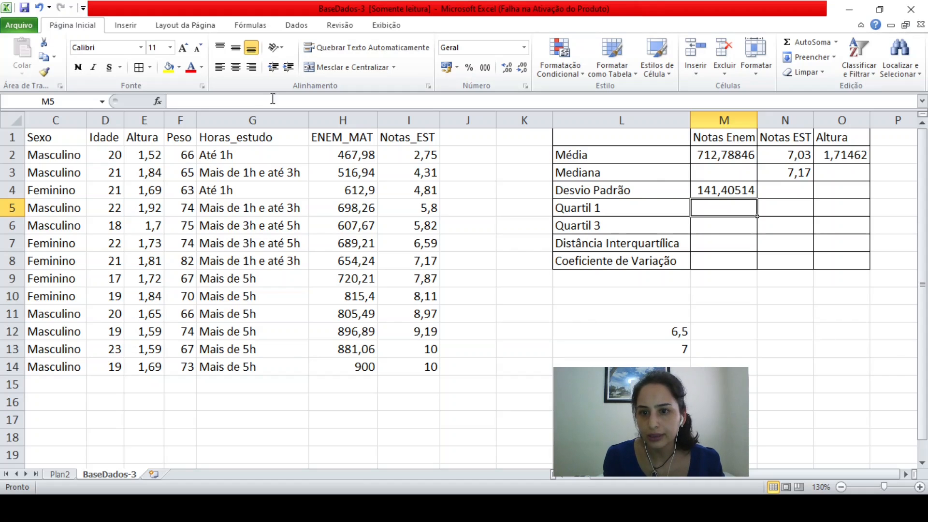
Copy the standard deviation formula from M4 into N4 so it covers the Notas_EST range I2:I14
click(746, 190)
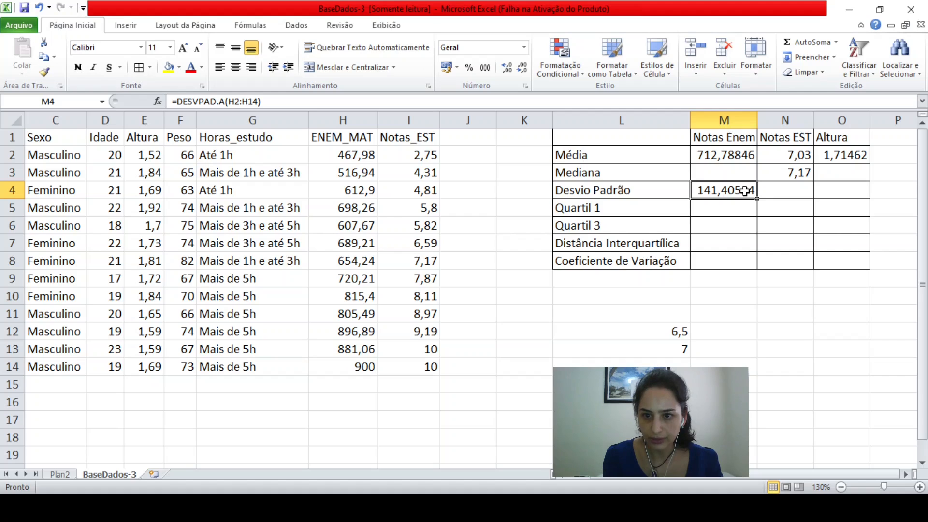
key(ctrl+c)
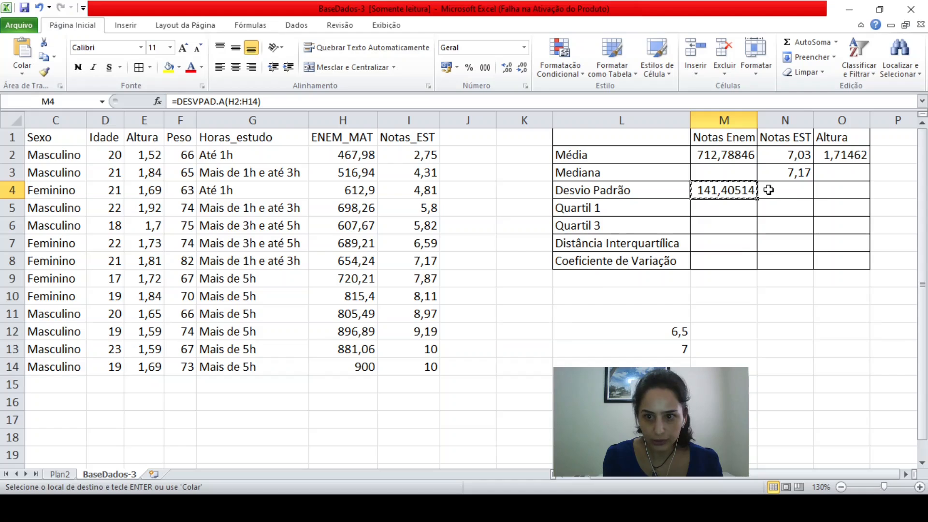
click(788, 189)
key(ctrl+v)
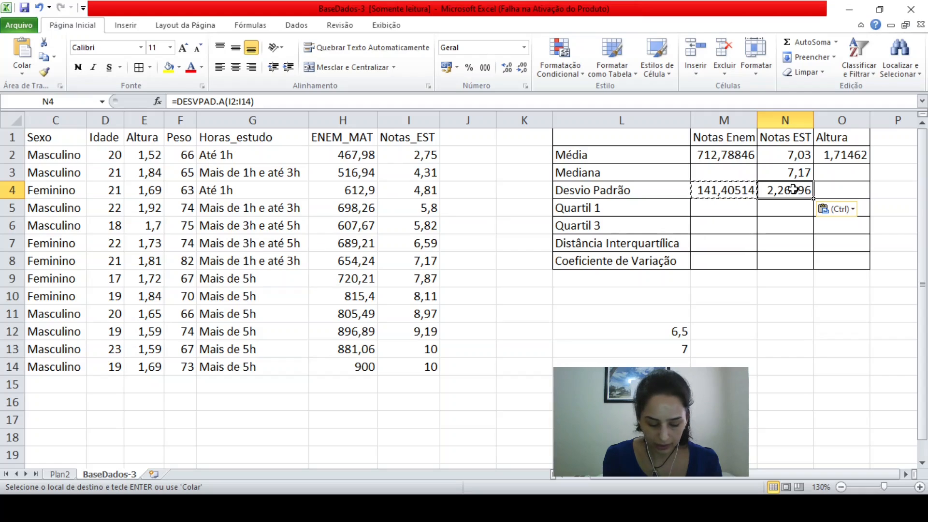
Copy the standard deviation formula from N4 into O4 and change its range to E2:E14 for Altura
key(ctrl+c)
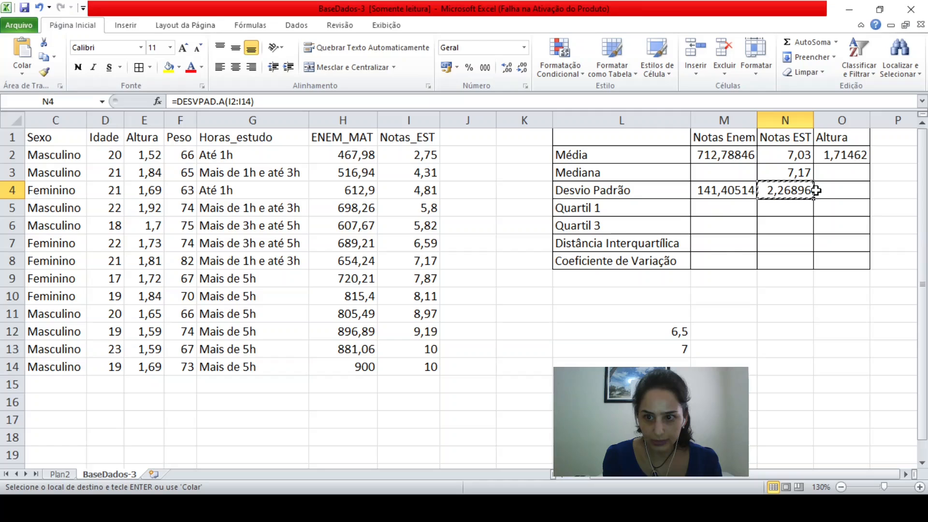
click(841, 190)
key(ctrl+v)
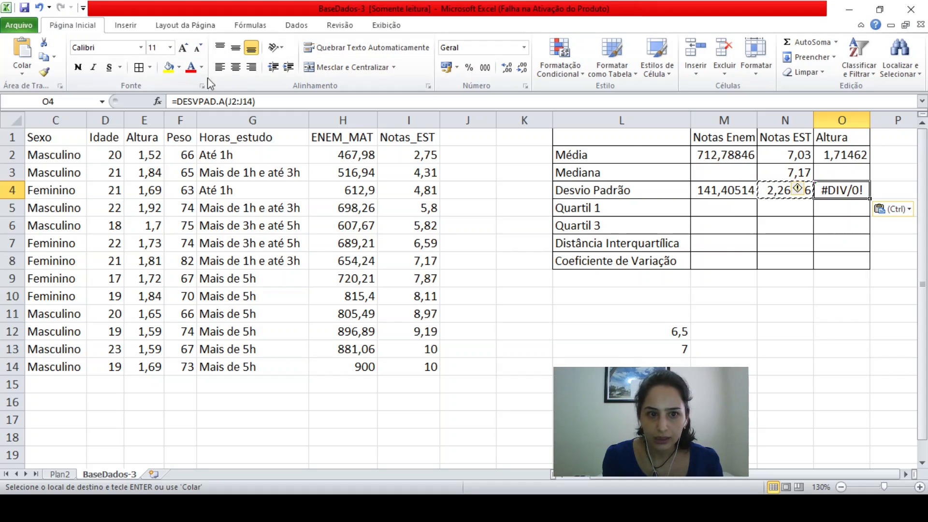
click(235, 101)
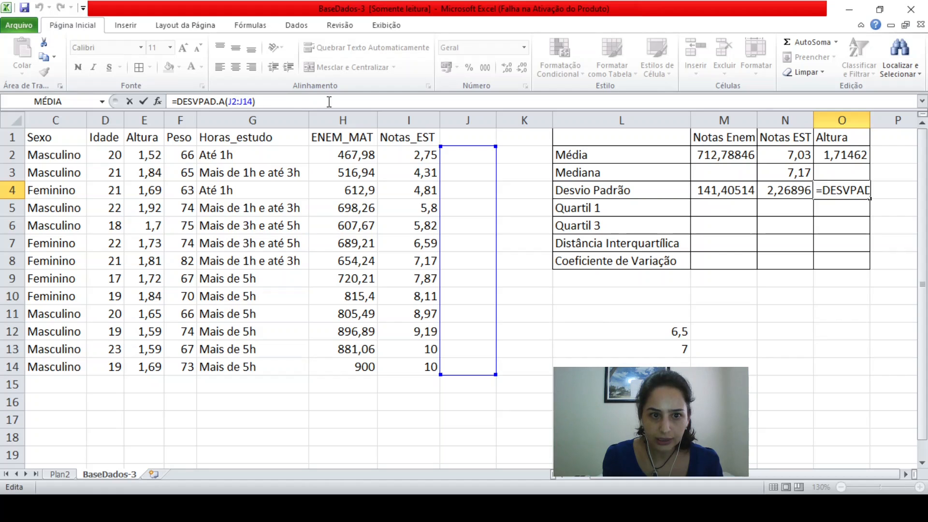
key(Delete)
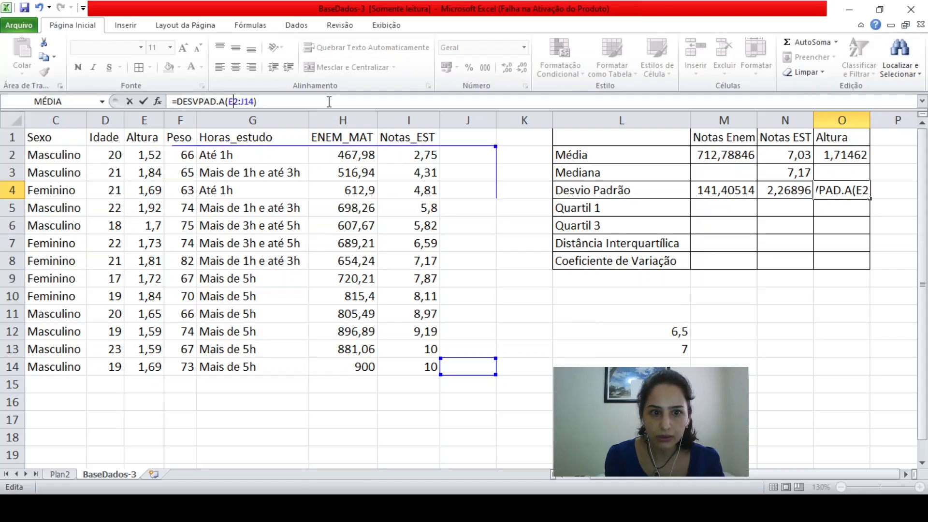
text(E)
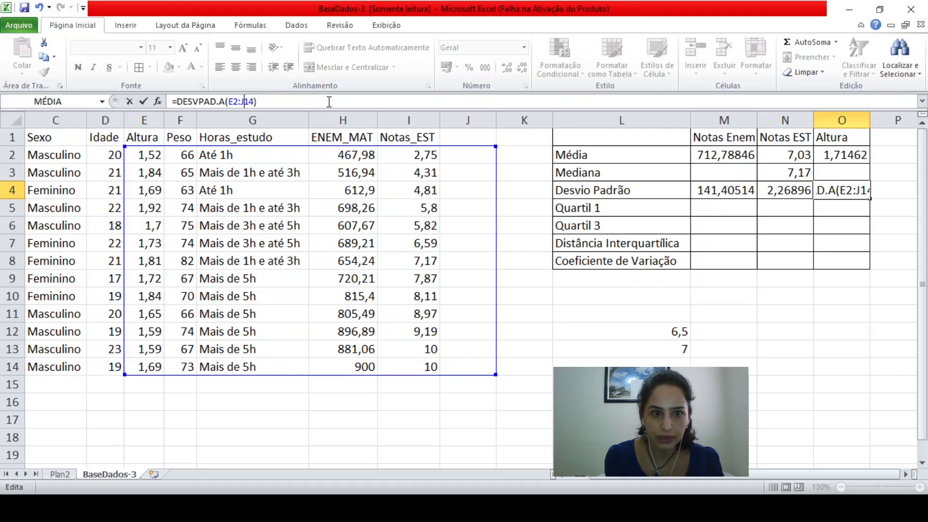
key(Delete)
text(E)
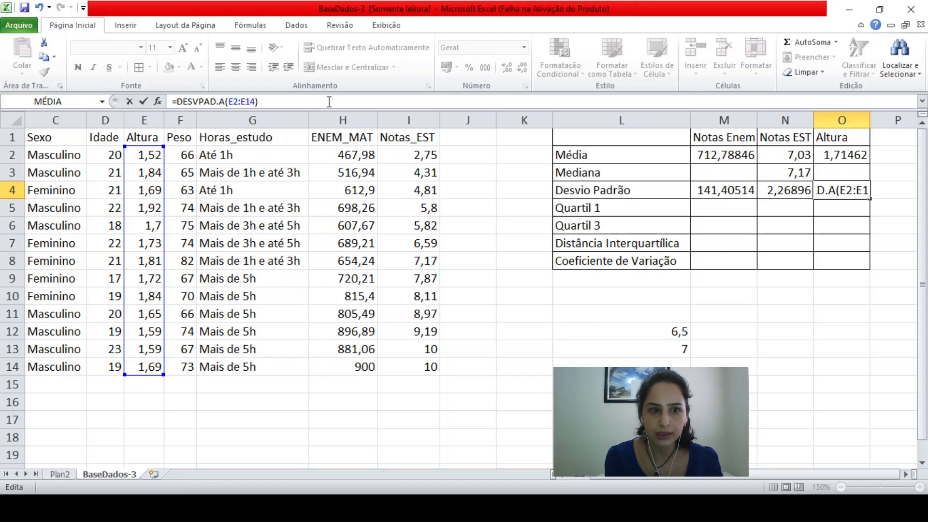
key(Return)
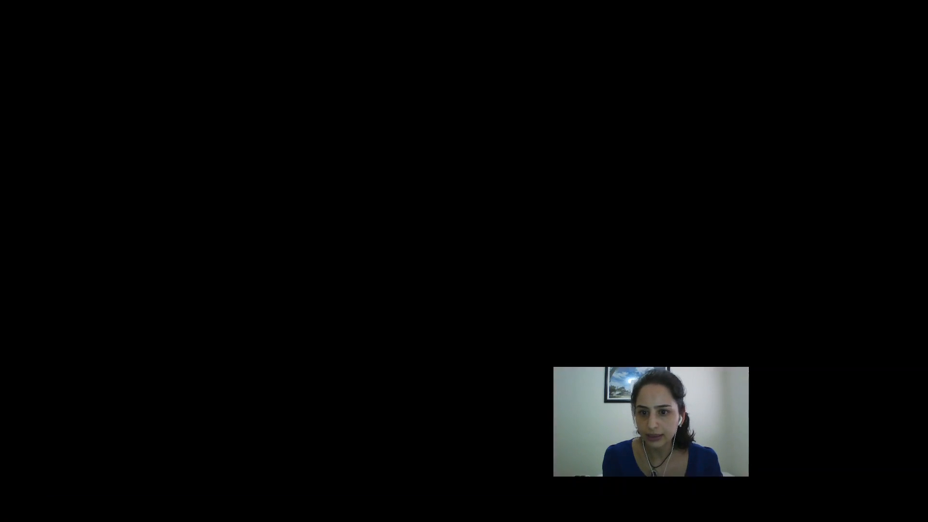
Calculate the coefficient of variation for Notas Enem in M8 with =(M4/M2)
click(710, 260)
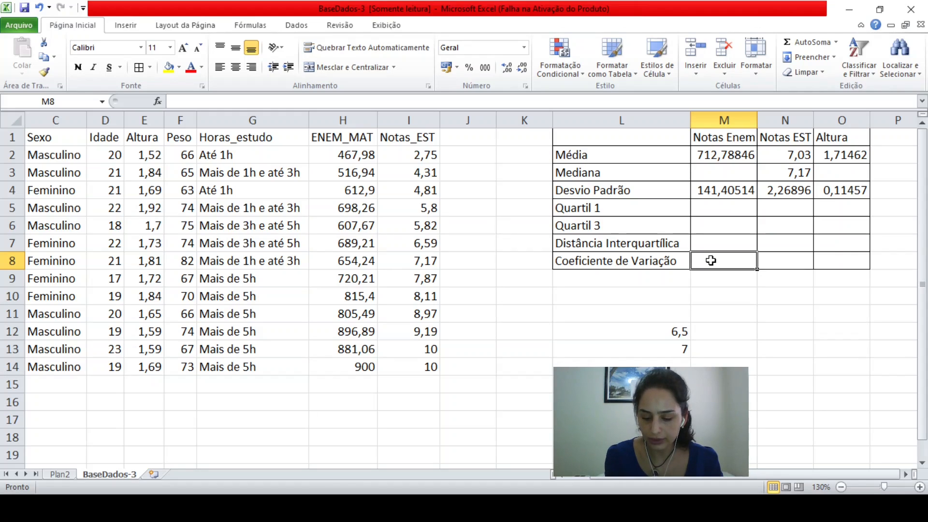
text(=)
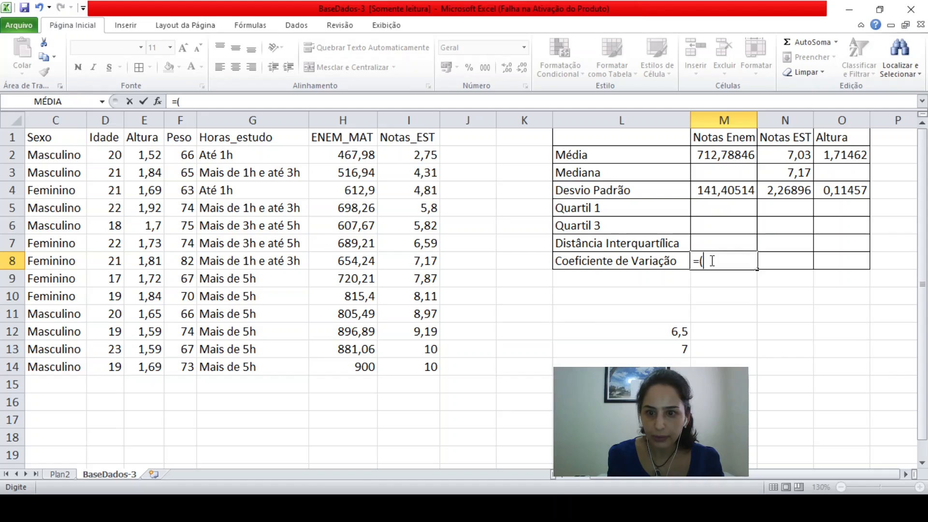
text(())
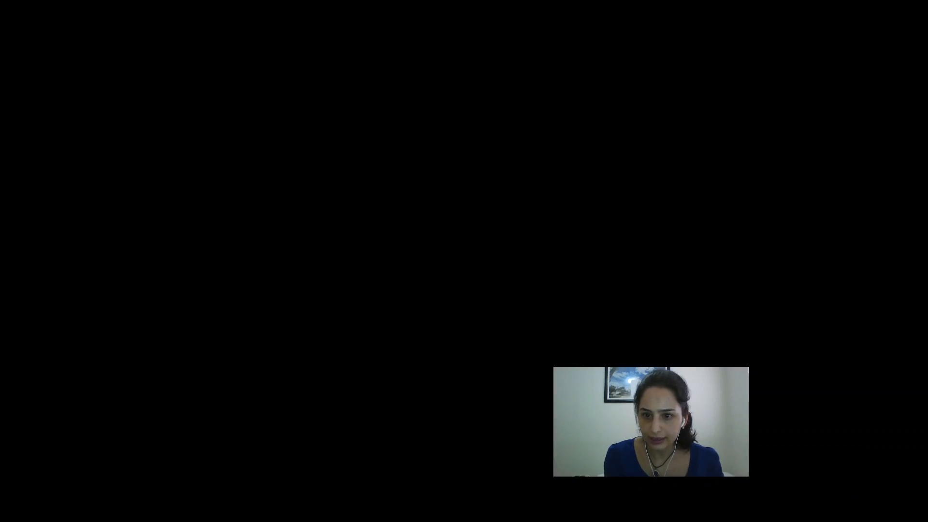
click(703, 261)
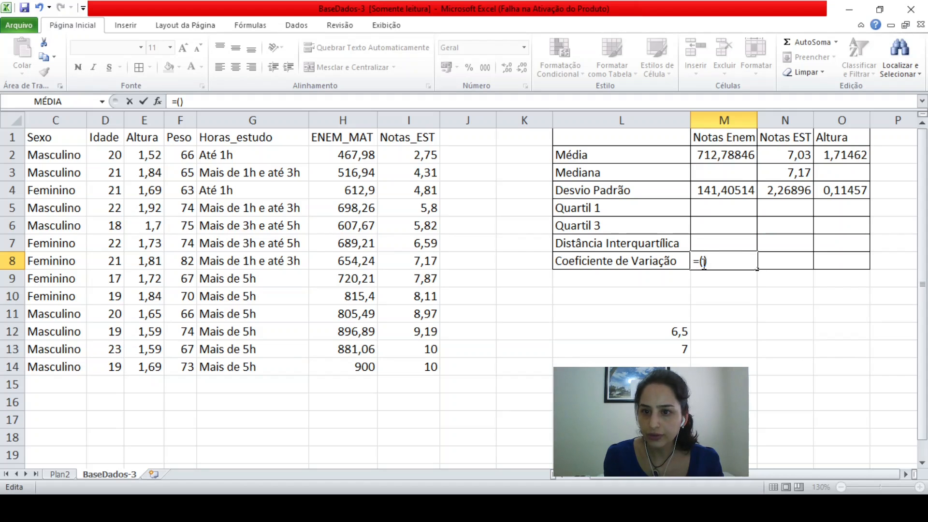
click(733, 191)
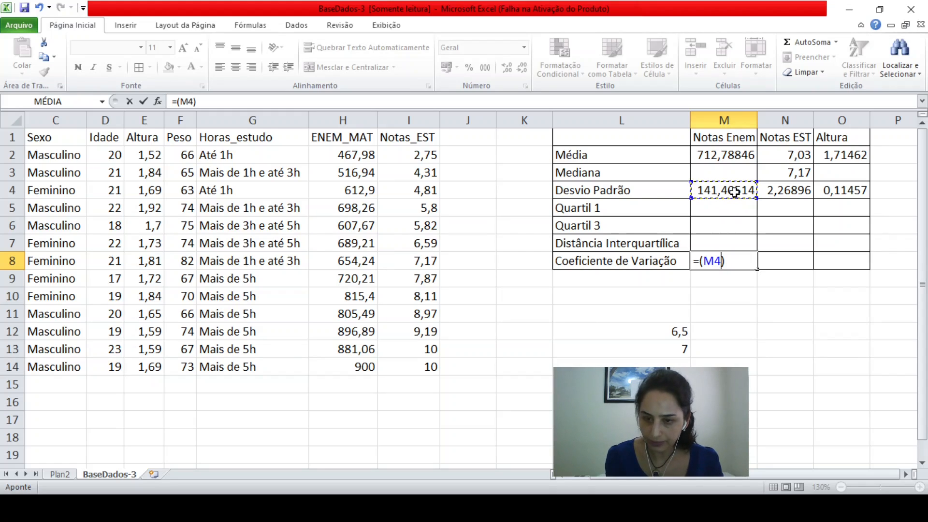
text(/)
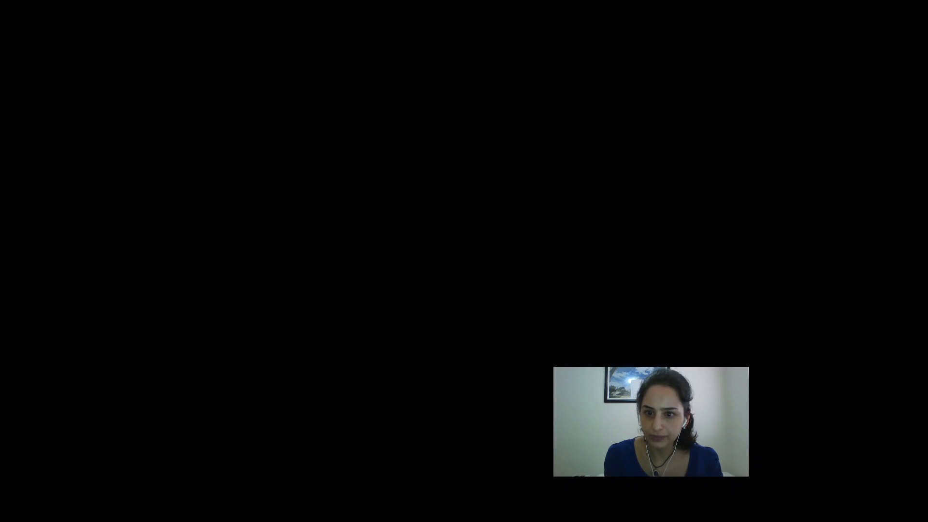
click(740, 156)
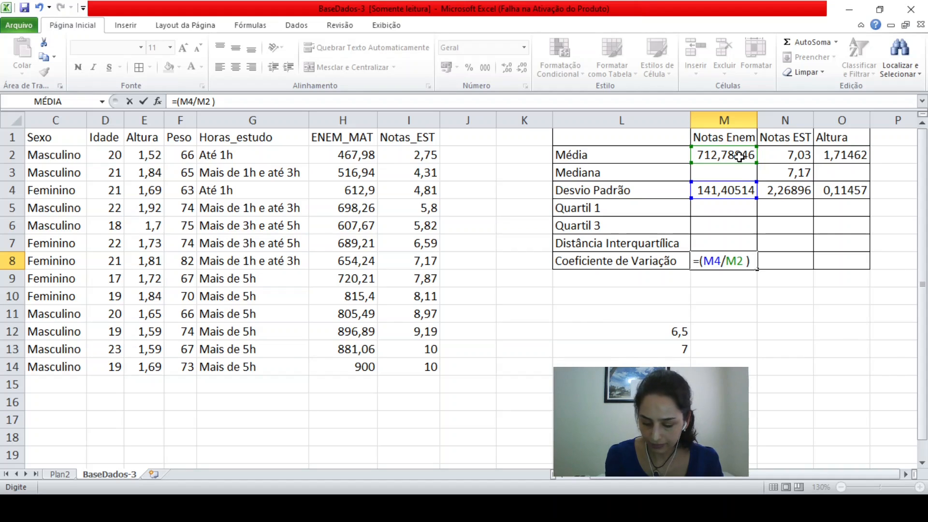
key(BackSpace)
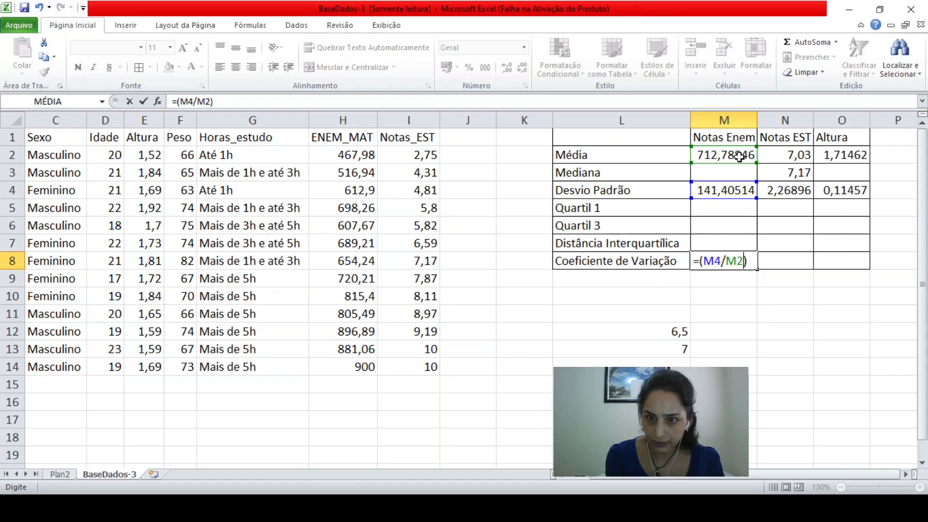
key(Tab)
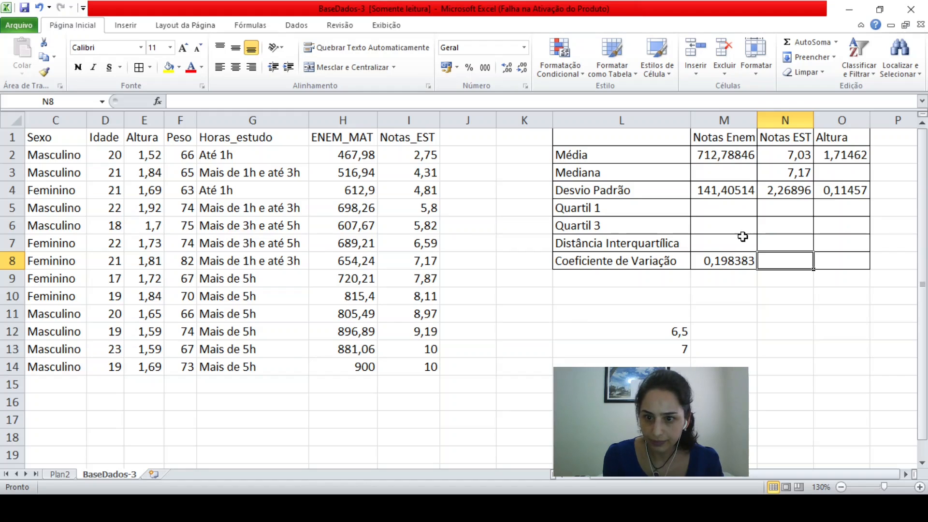
Multiply the Notas Enem coefficient of variation in M8 by 100, making the formula =(M4/M2)*100
click(733, 262)
click(263, 101)
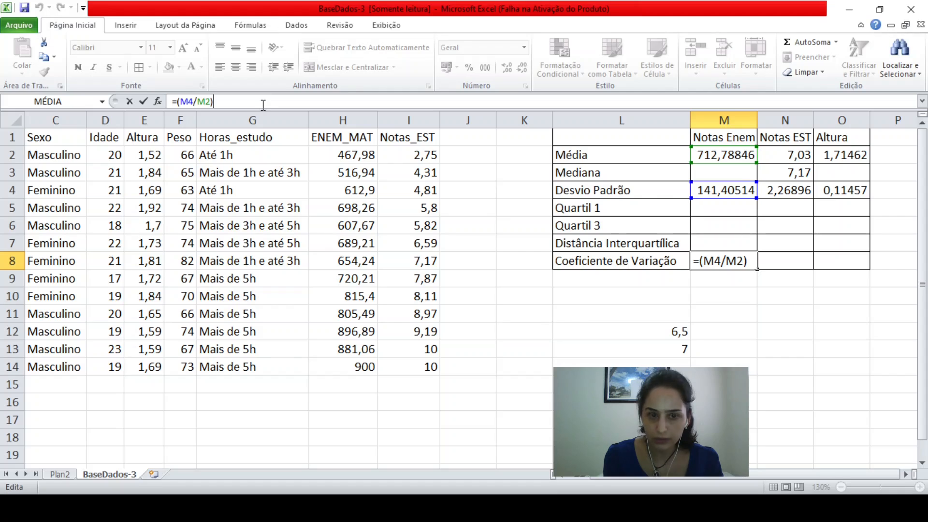
text(*100)
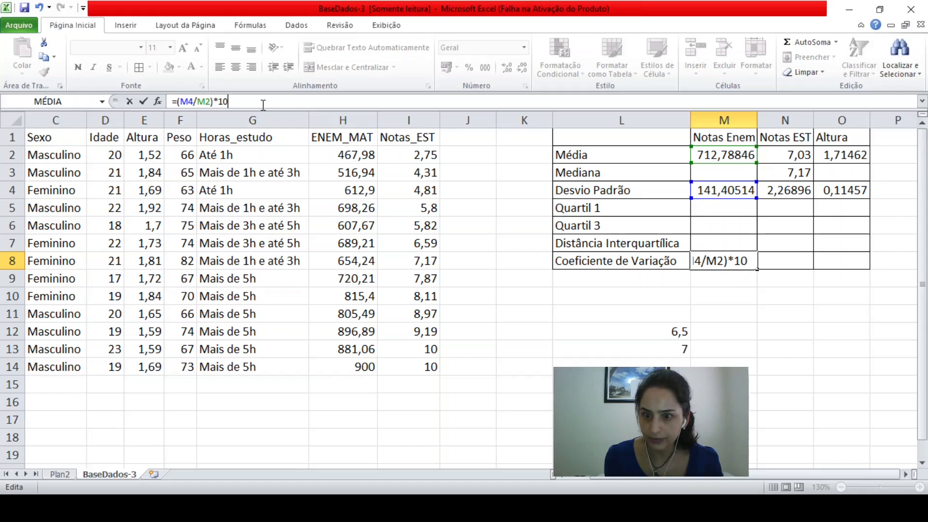
key(Return)
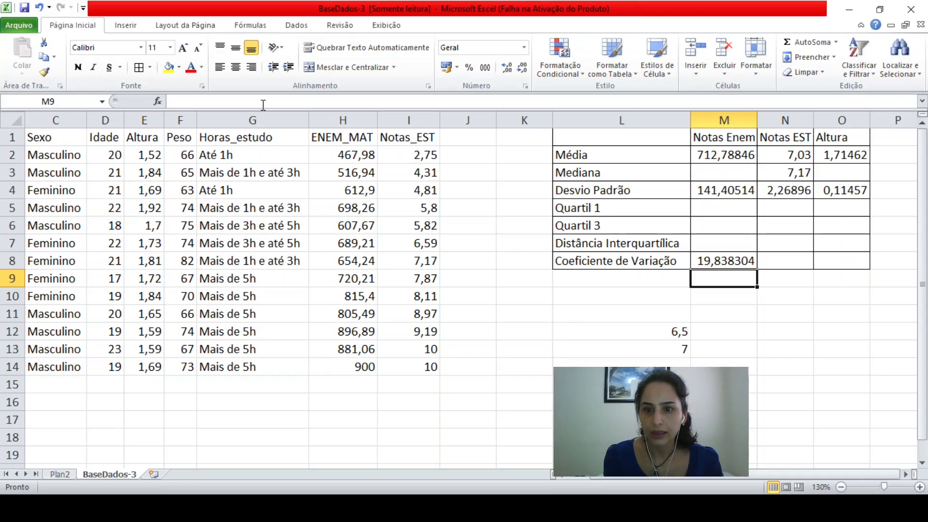
Copy the coefficient of variation formula from M8 across to N8 and O8 for Notas EST and Altura
click(736, 258)
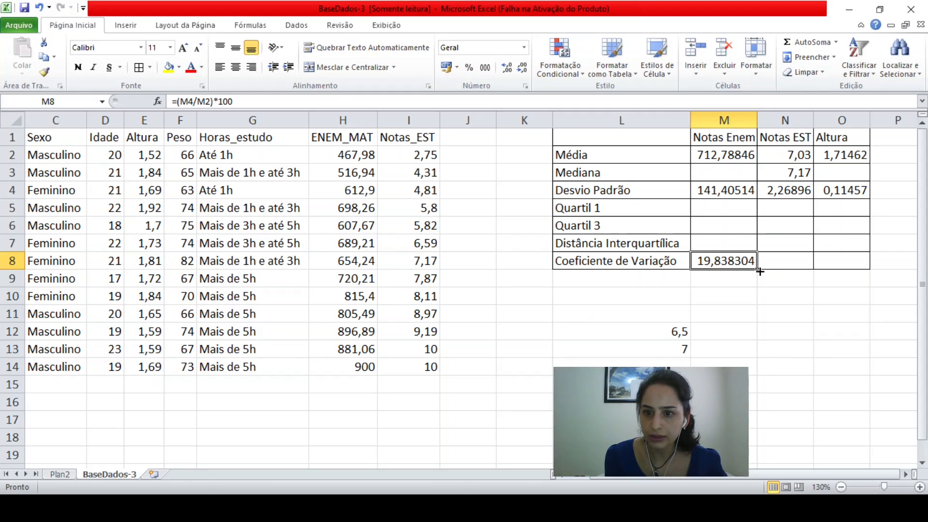
drag(760, 271, 850, 263)
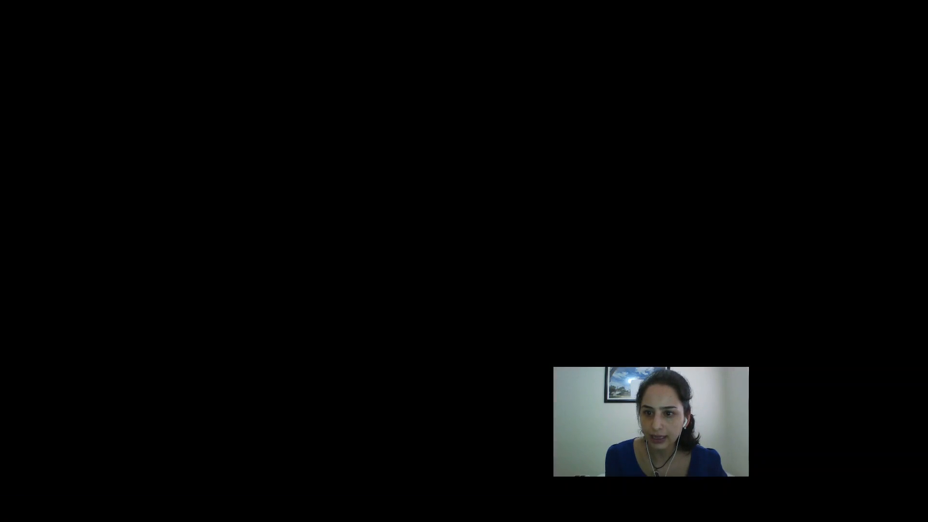
click(788, 265)
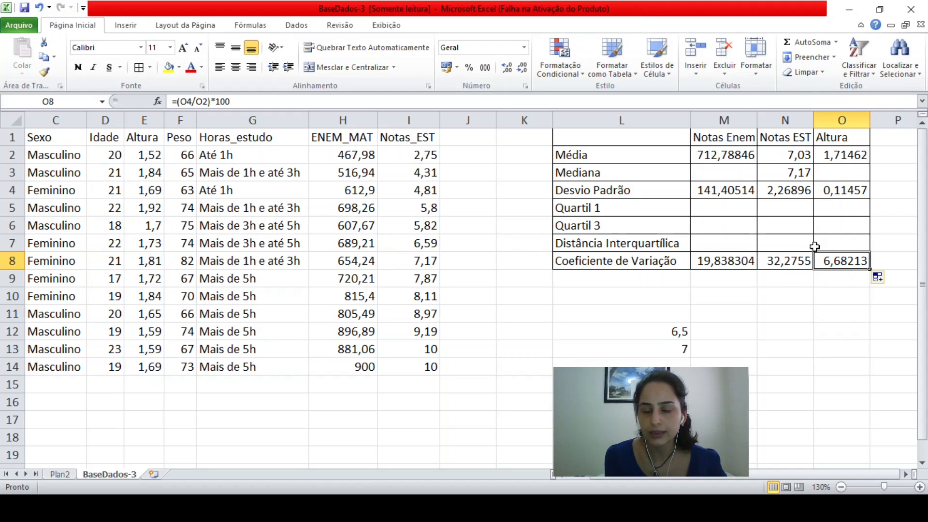
Clear the median position calculations from cells L12:L13
click(678, 333)
drag(677, 333, 677, 349)
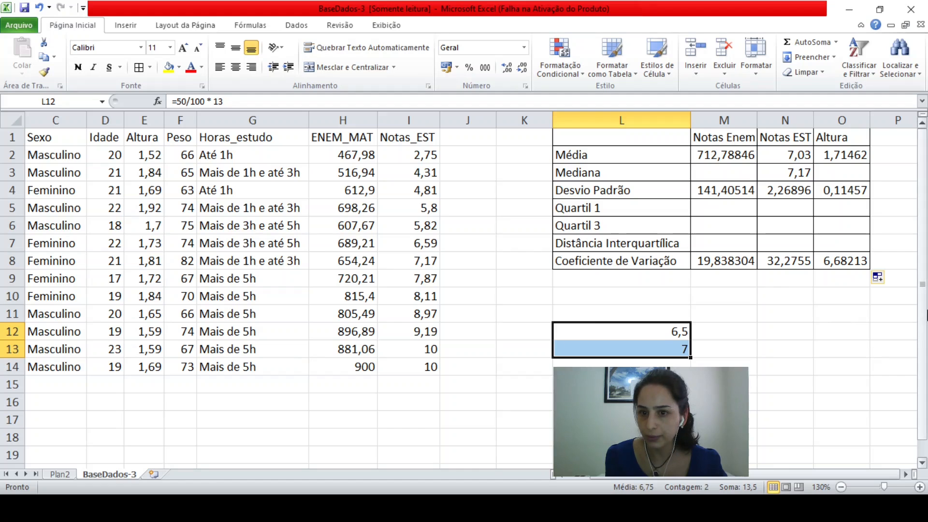
key(Delete)
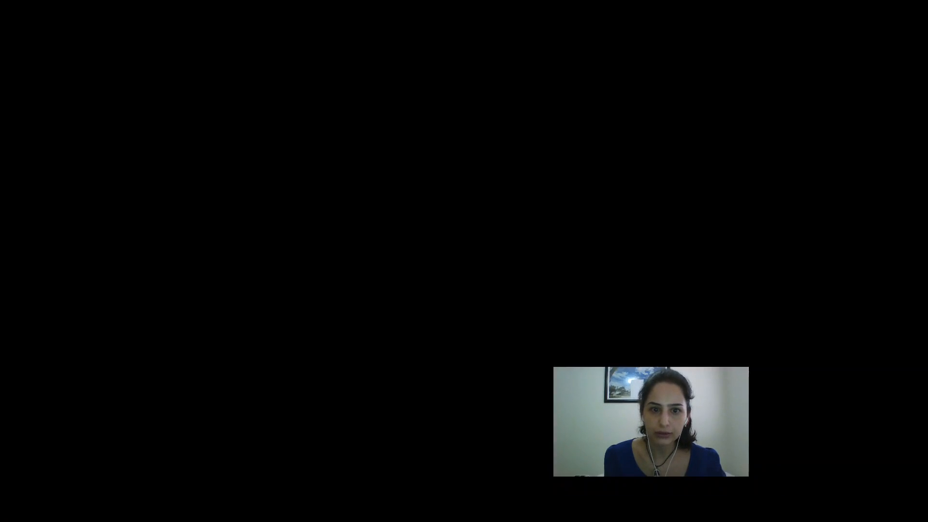
Calculate the first quartile's position in L11 with =25/100 * 13
click(351, 114)
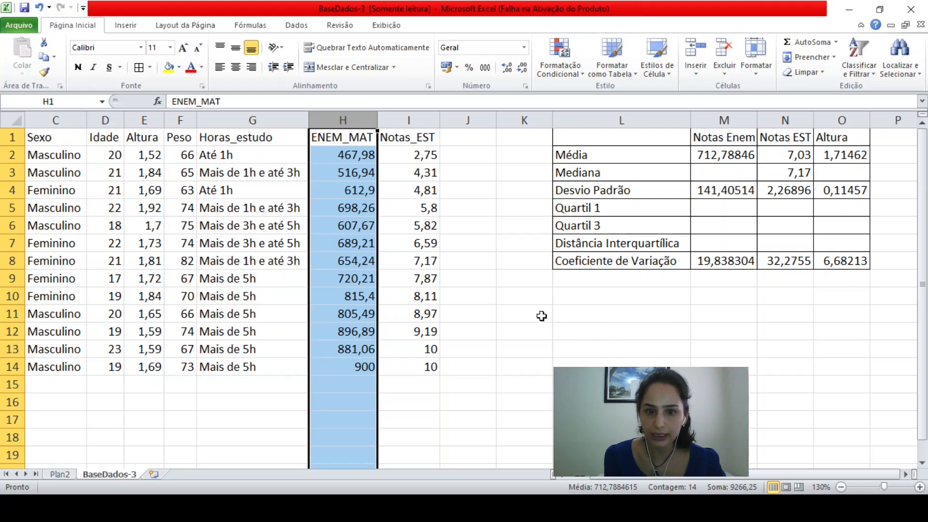
click(572, 314)
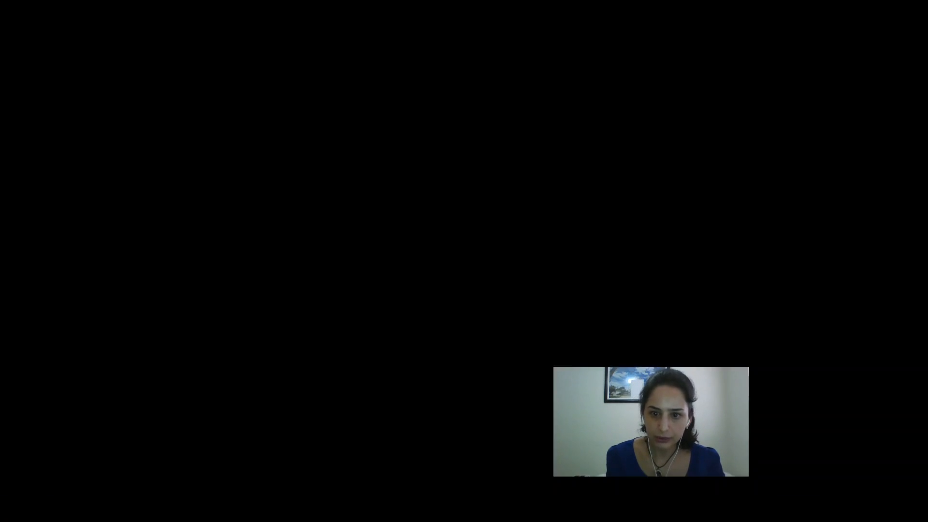
text(=)
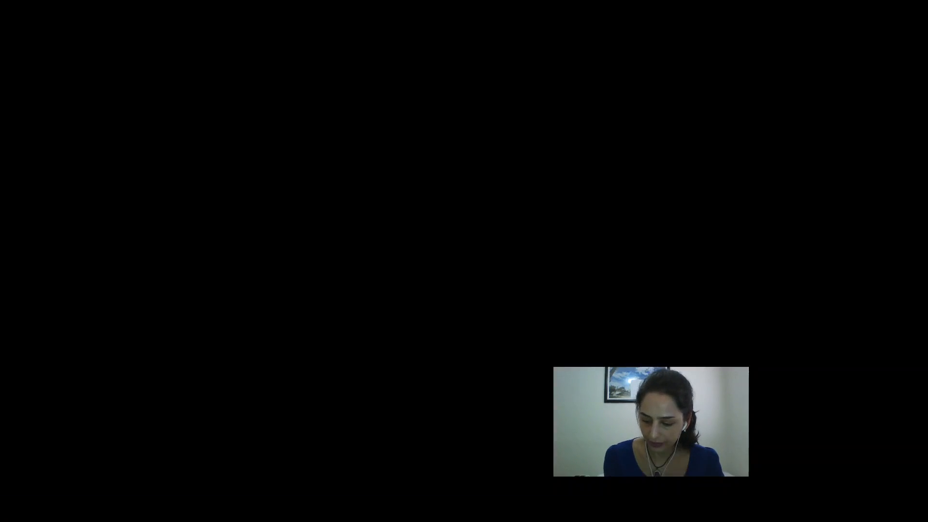
text(25/)
text(100)
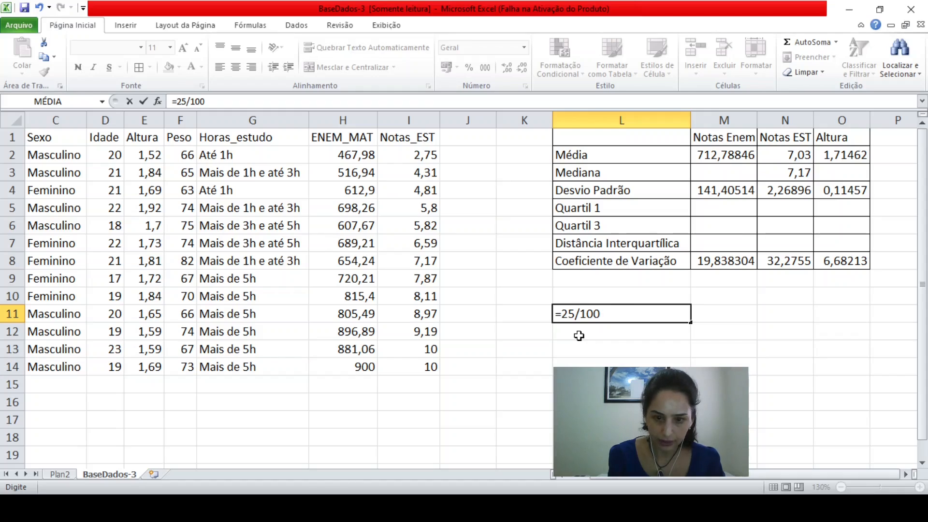
text(*)
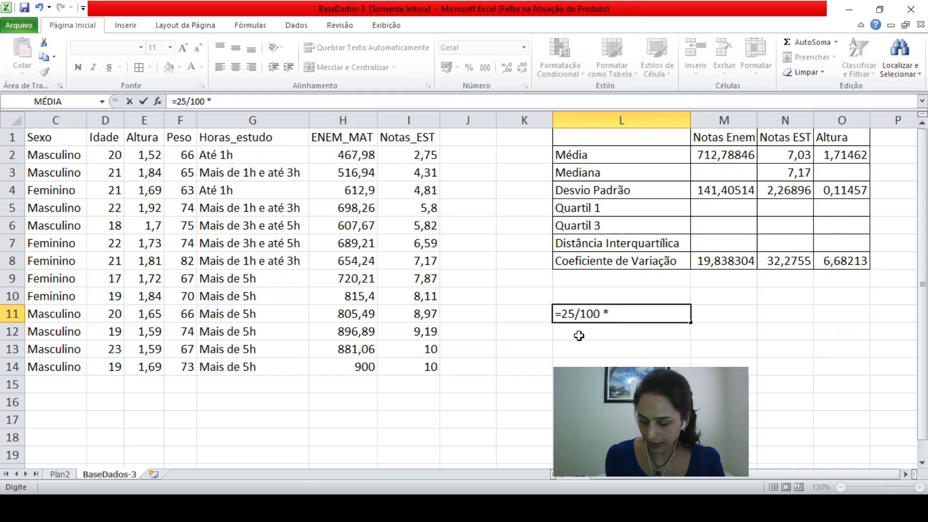
text( 13)
key(Return)
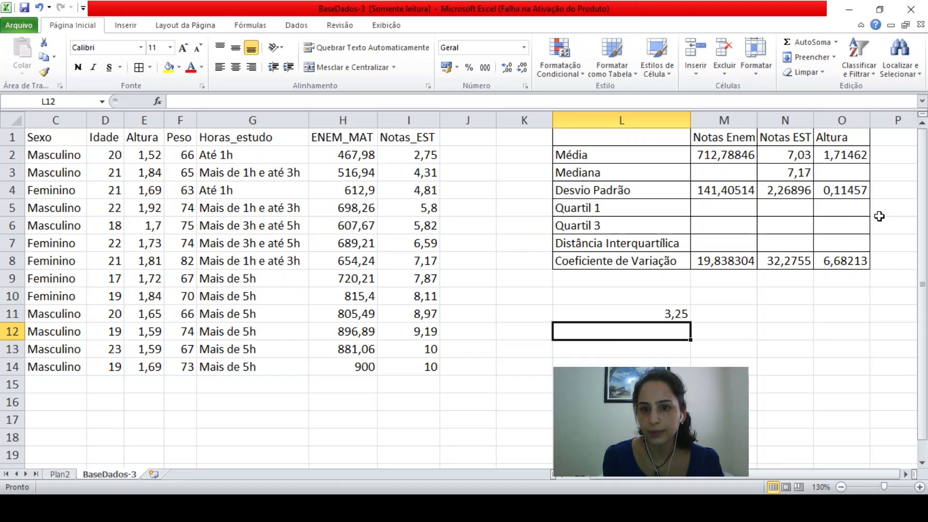
Enter 5,8 in N5 as Quartil 1 of Notas EST
click(789, 208)
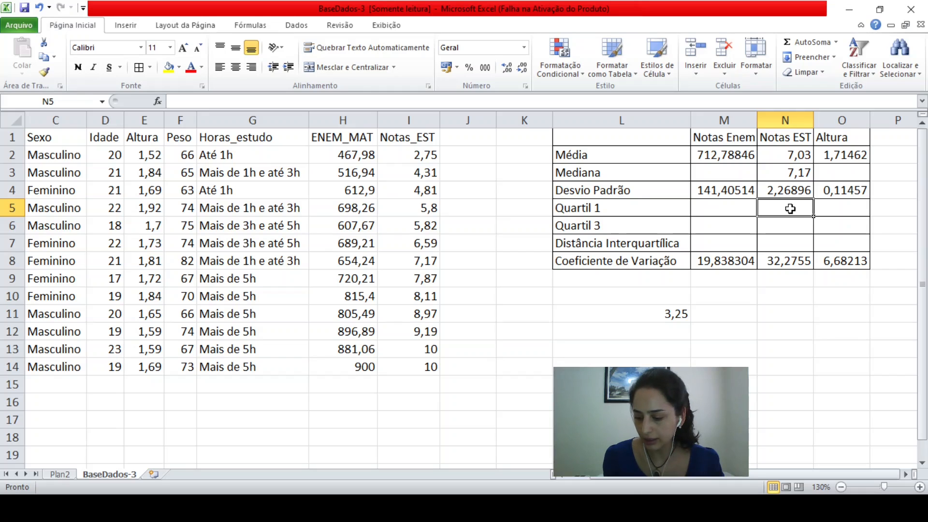
text(5,8)
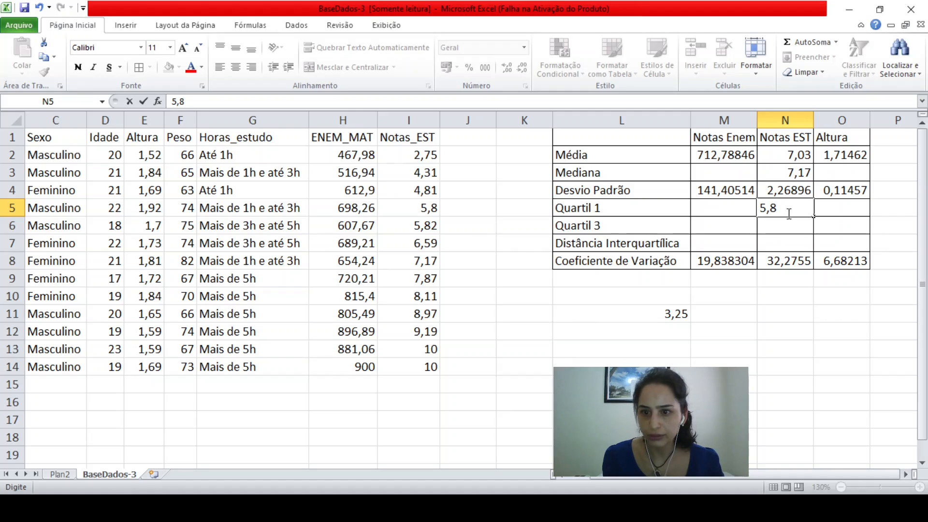
key(Return)
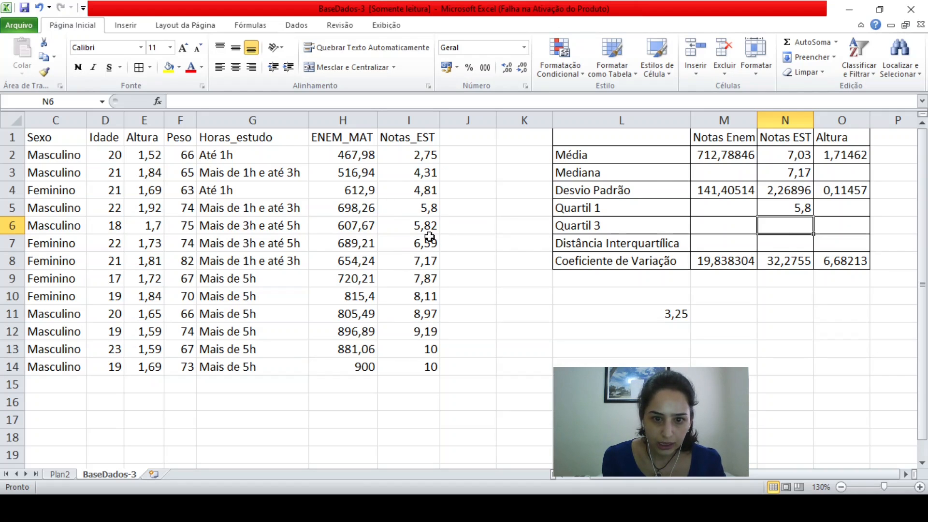
Calculate the third quartile's position in L12 with =75/100*13
click(628, 336)
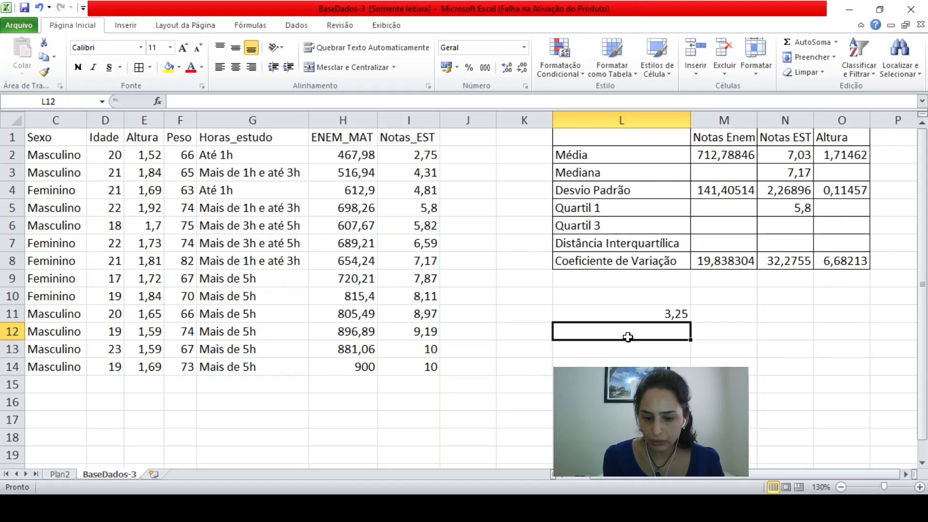
text(=)
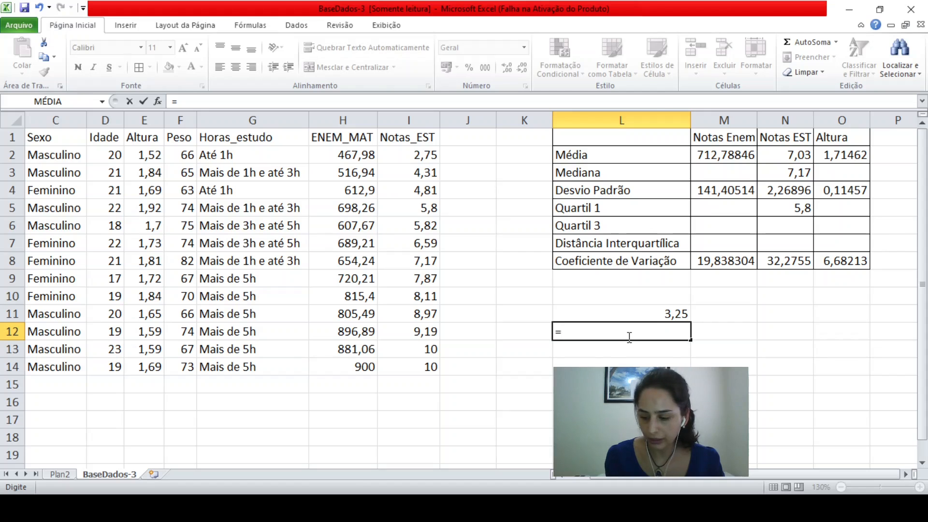
text(75/100)
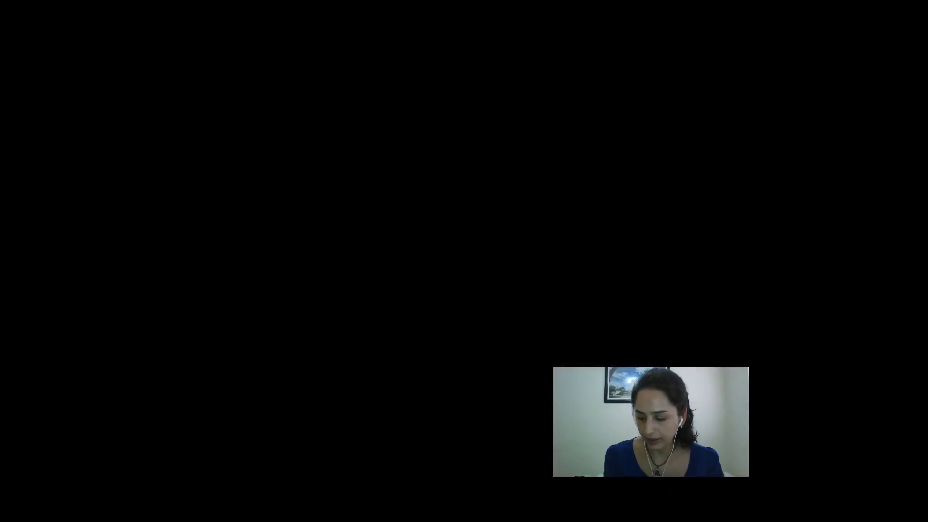
text(*13)
key(Return)
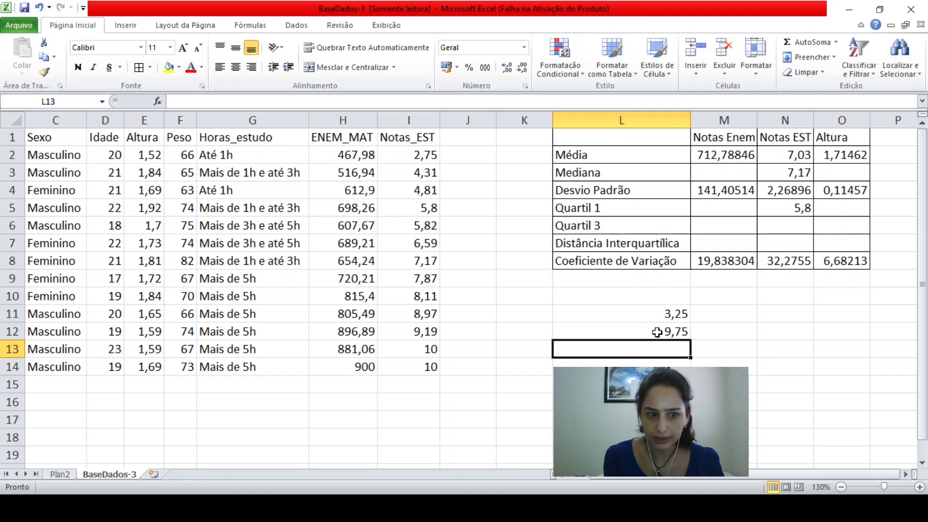
Enter the I11 score, 8,97, in N6 as Quartil 3 of Notas EST
click(419, 317)
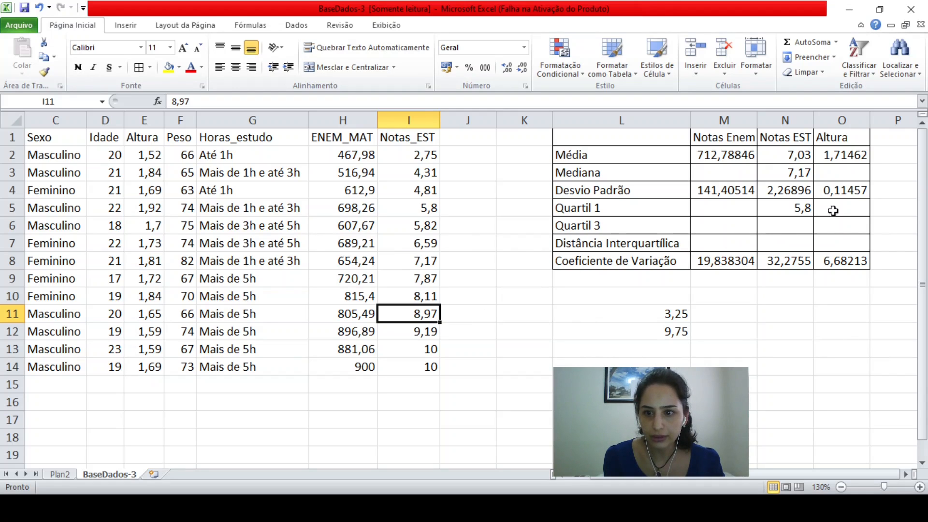
click(789, 225)
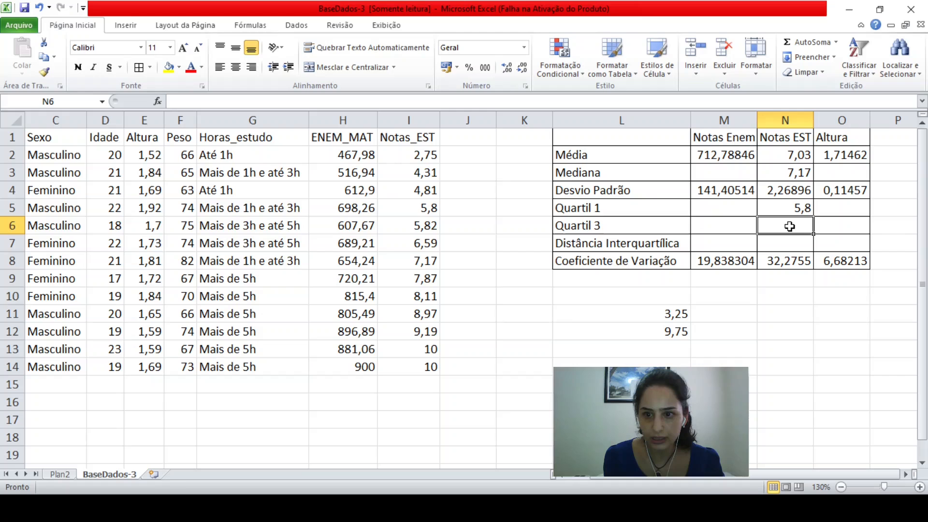
text(8,9)
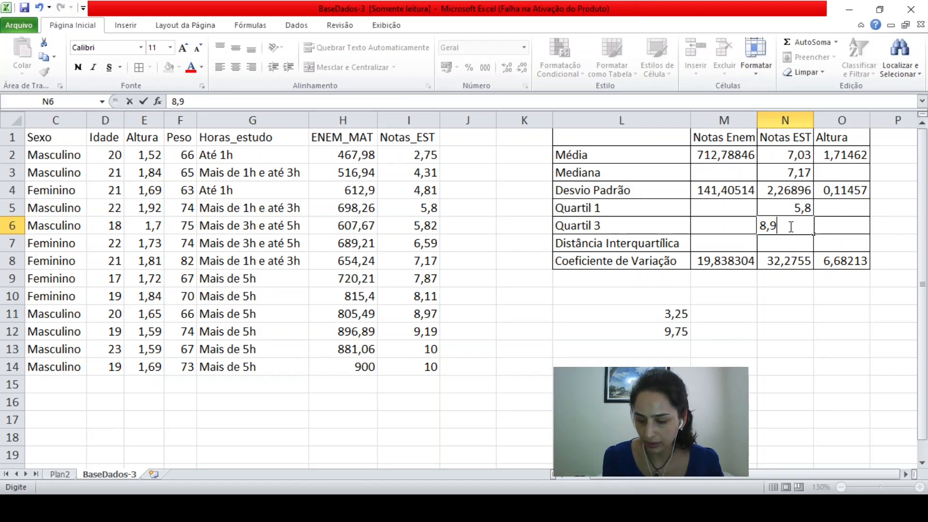
text(7)
Calculate the interquartile distance of Notas EST in N7 with =N6-N5
click(776, 247)
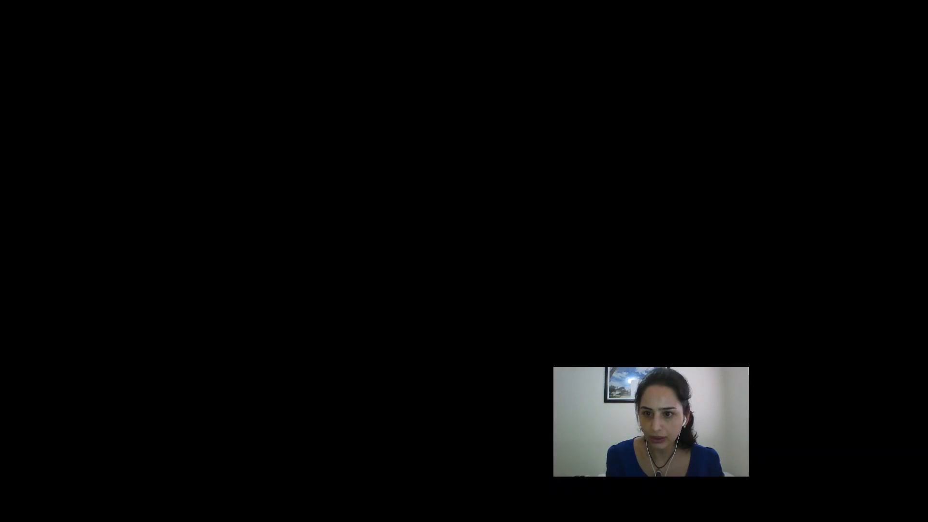
text(=)
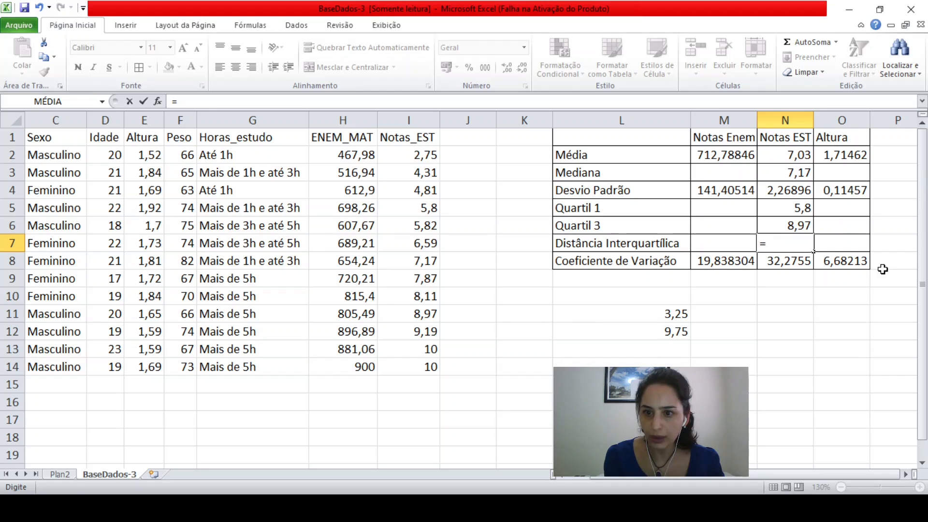
click(803, 226)
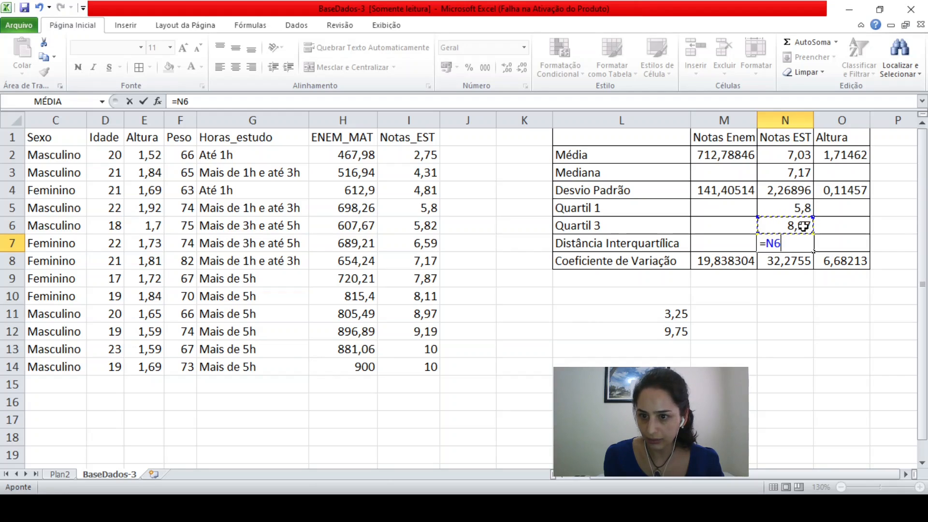
text(-)
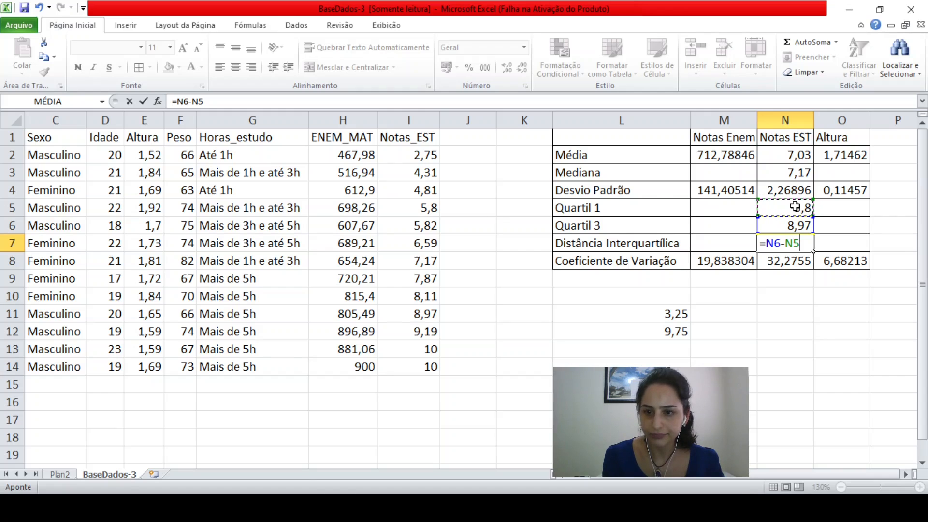
key(Return)
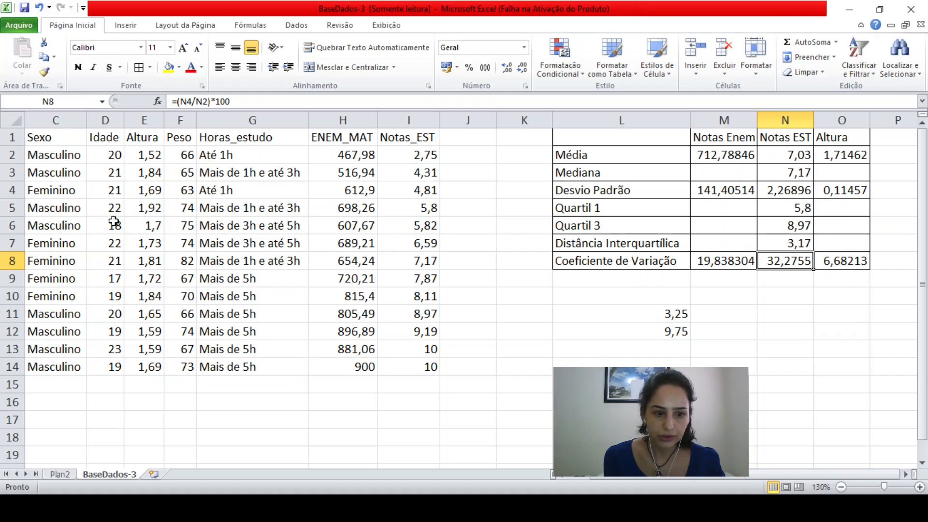
Remove the ENEM_MAT row labels and all value fields from the pivot table on the Plan2 sheet
click(67, 474)
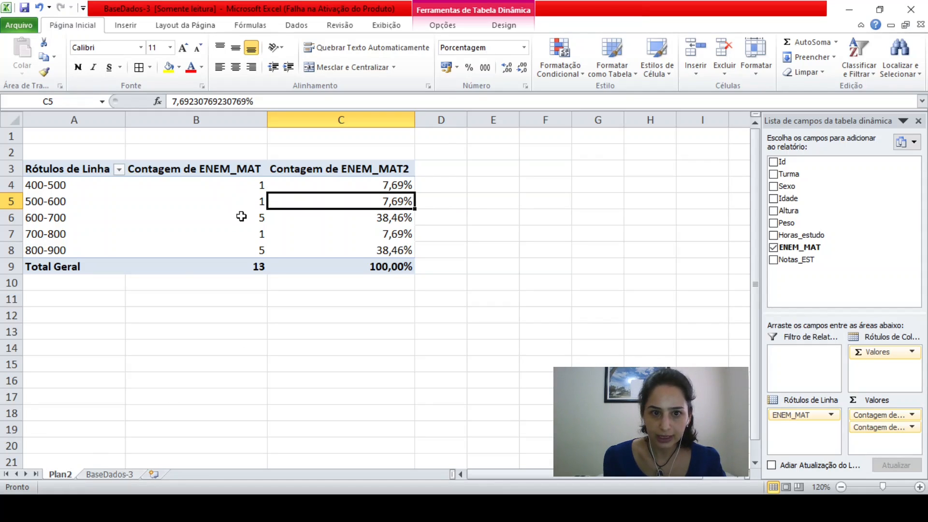
click(61, 173)
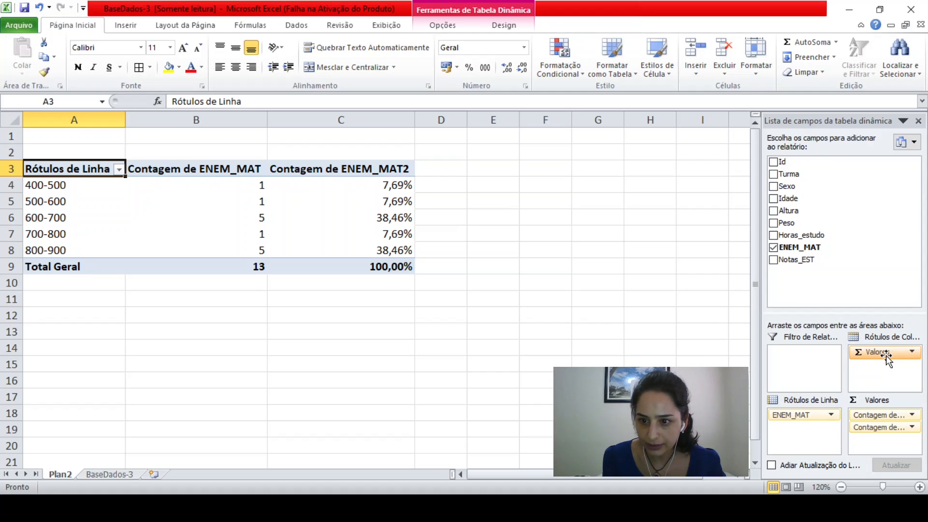
drag(886, 355, 877, 279)
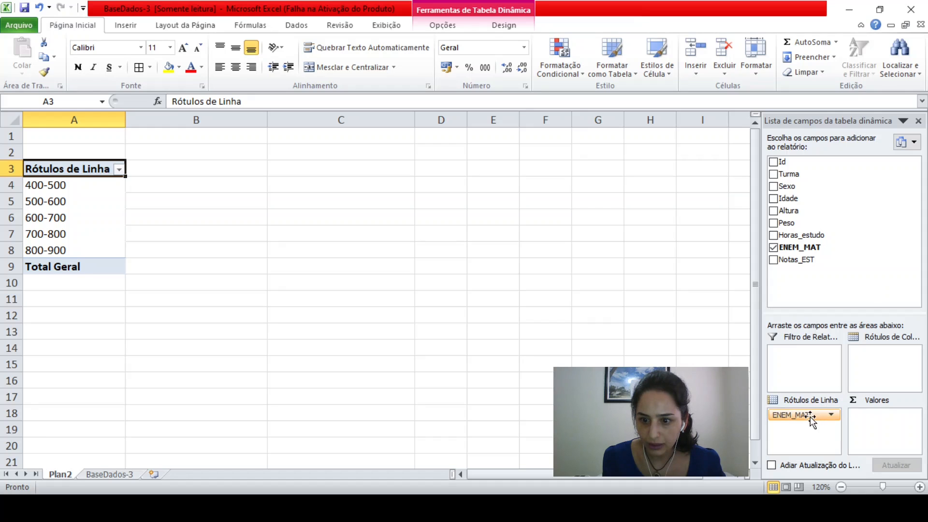
drag(812, 420, 831, 295)
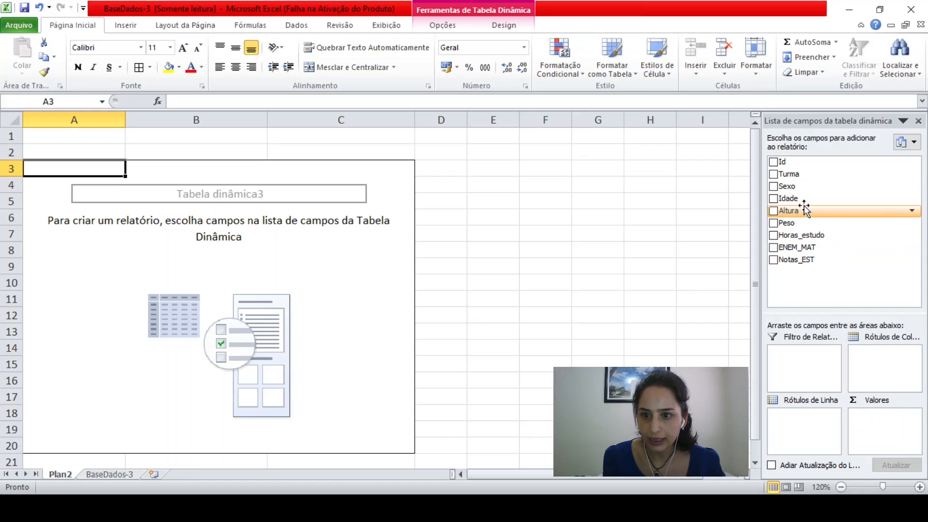
Add Idade to the pivot table as both row labels and values, summarising the values by count
drag(807, 197, 810, 421)
drag(791, 198, 887, 433)
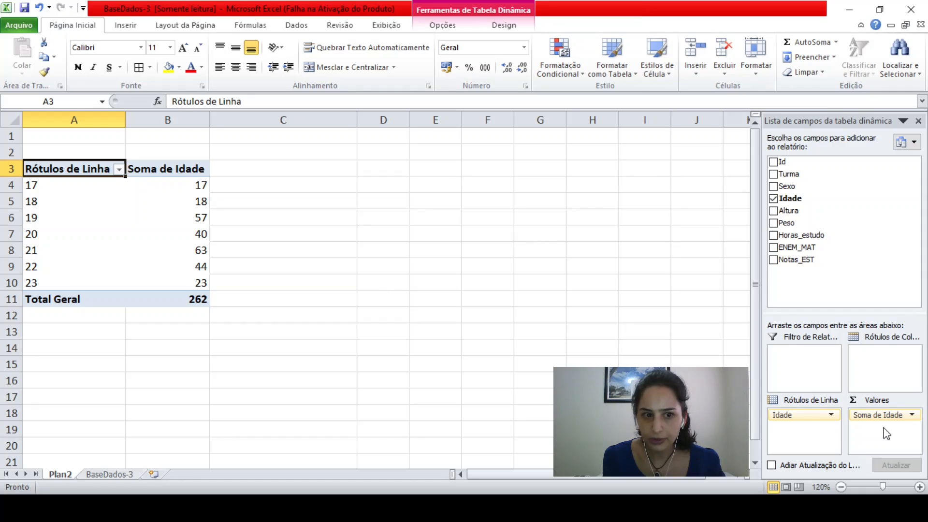
click(904, 402)
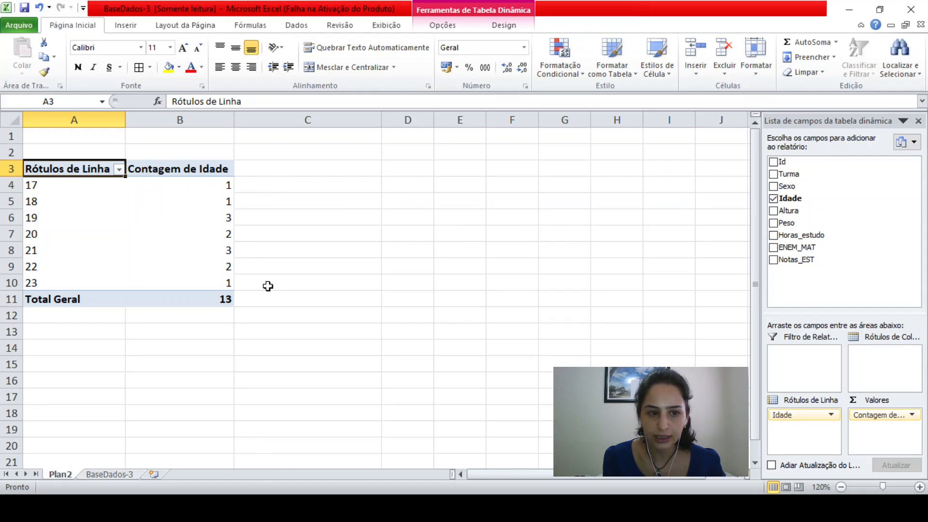
Insert a 2-D clustered column chart of the Idade counts in A3:B10 and place it beside the pivot table
click(296, 304)
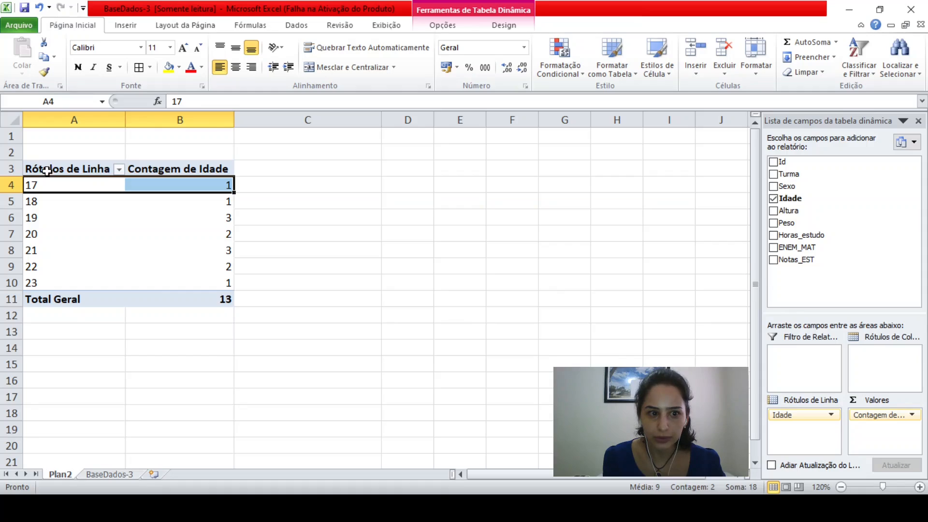
drag(51, 167, 162, 284)
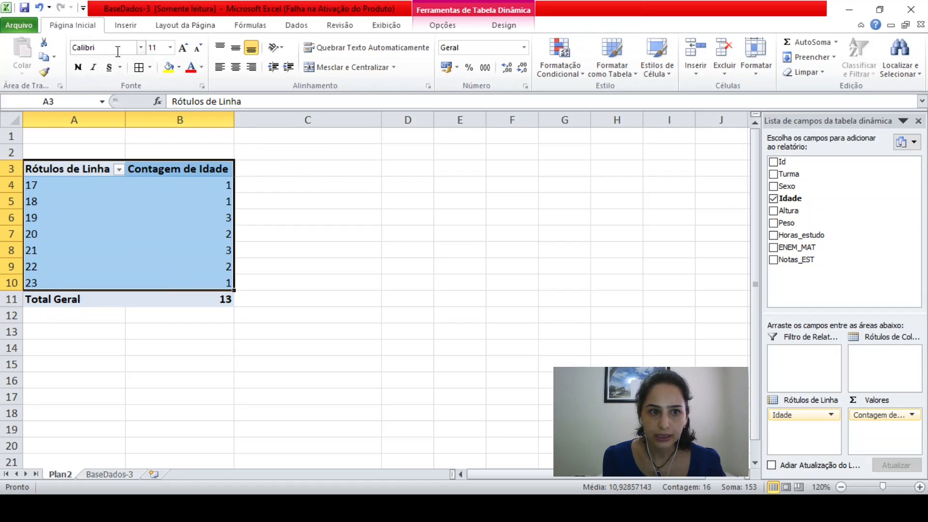
click(127, 29)
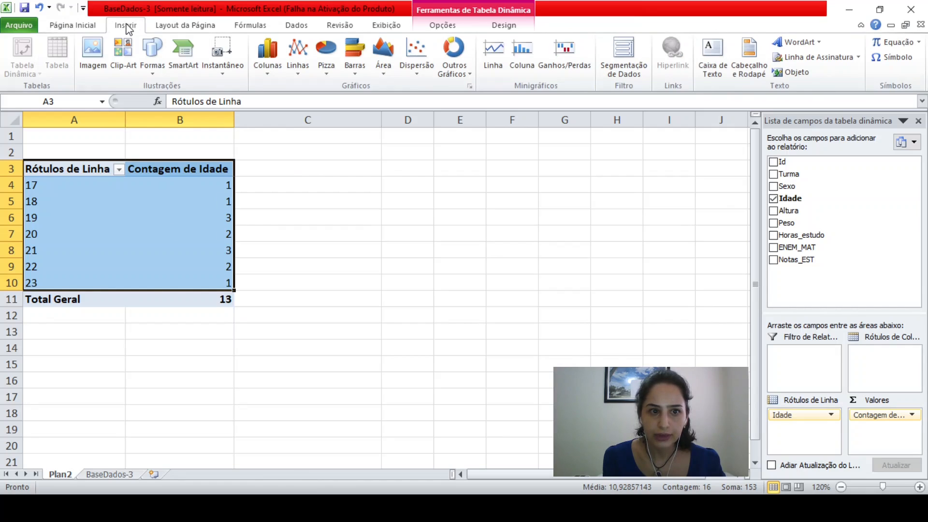
click(271, 65)
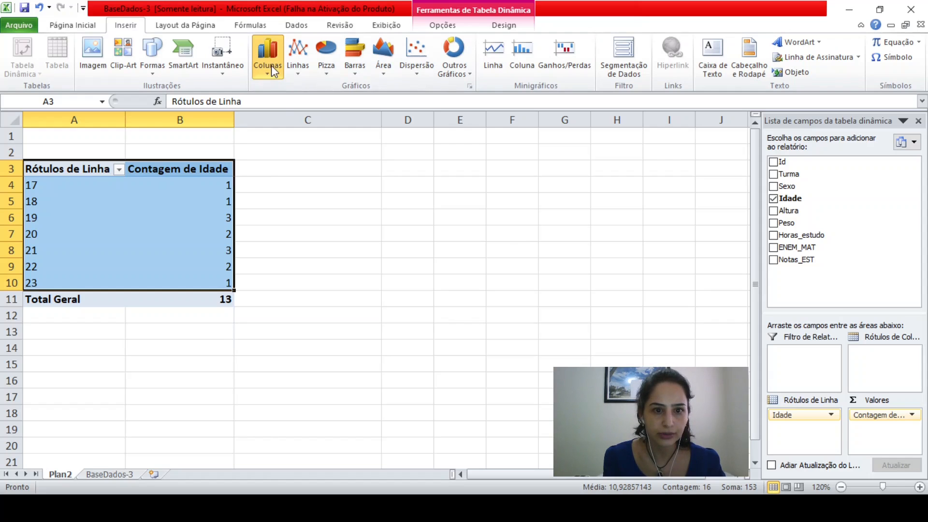
click(276, 111)
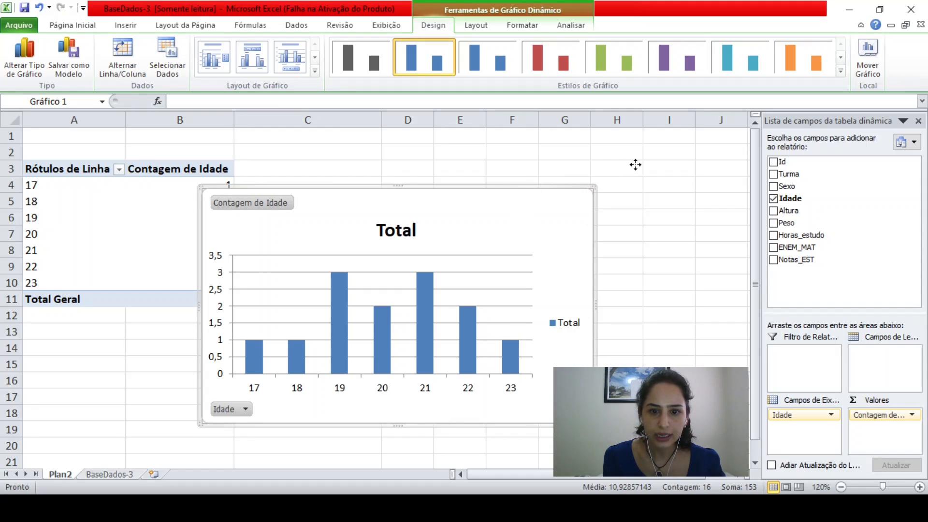
drag(635, 164, 636, 166)
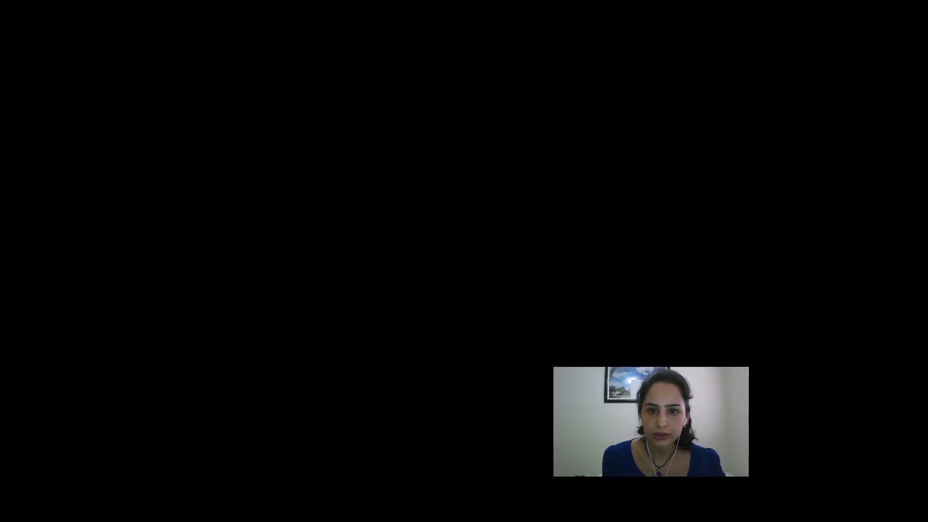
Remove the title, the legend and the Contagem de Idade field button from the column chart, and shift the chart slightly towards the pivot table
click(532, 203)
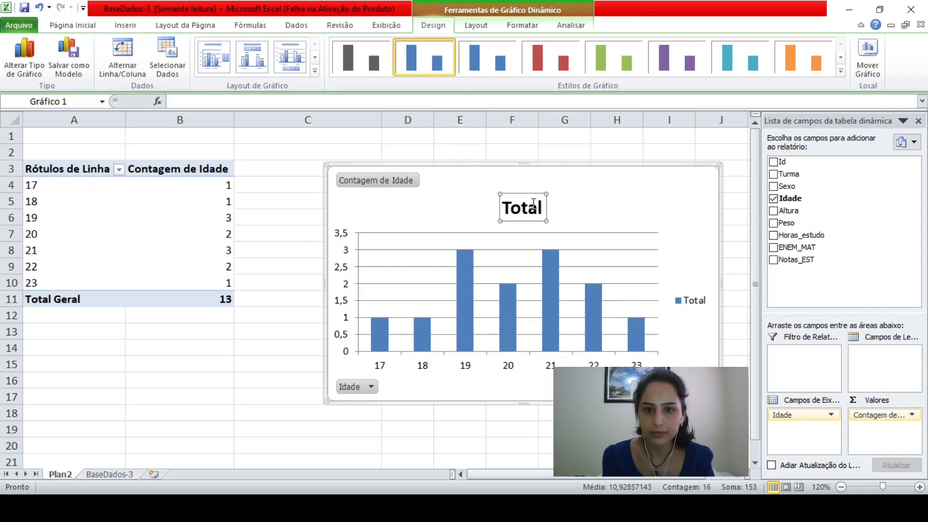
key(Delete)
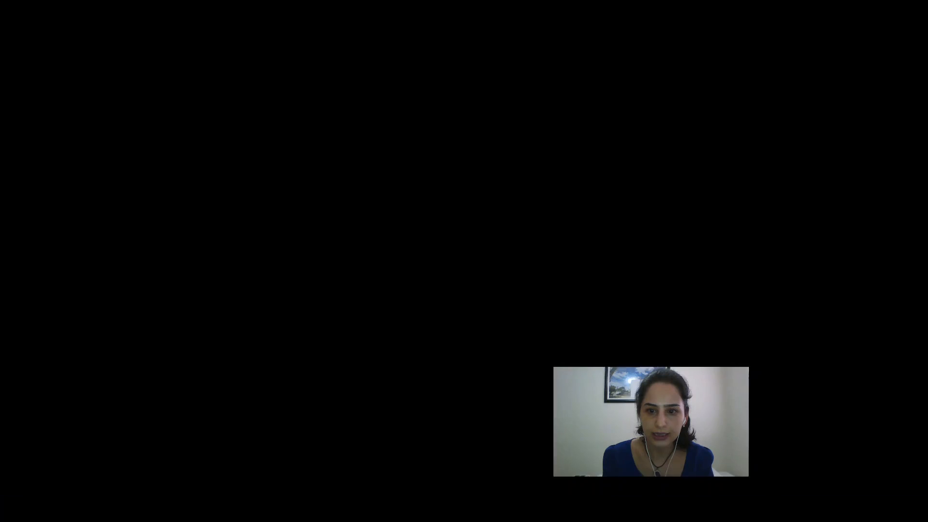
click(694, 285)
key(Delete)
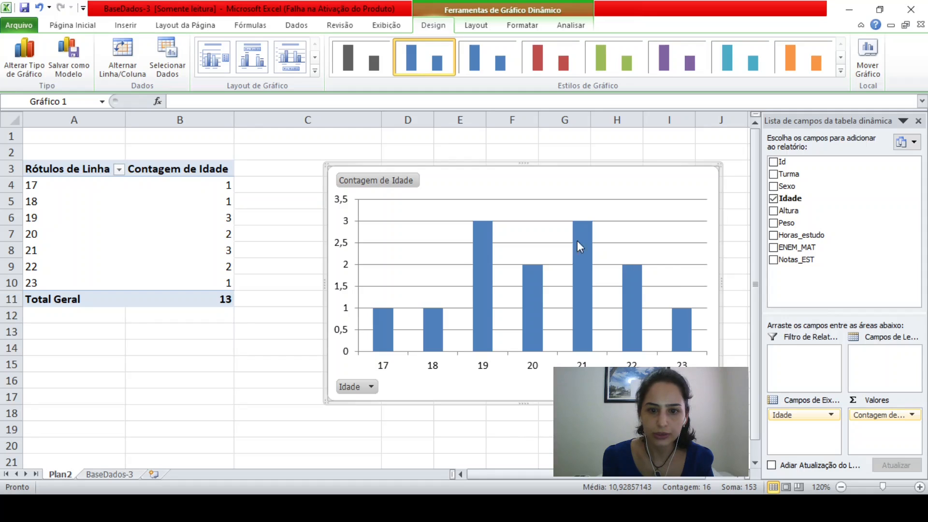
click(392, 182)
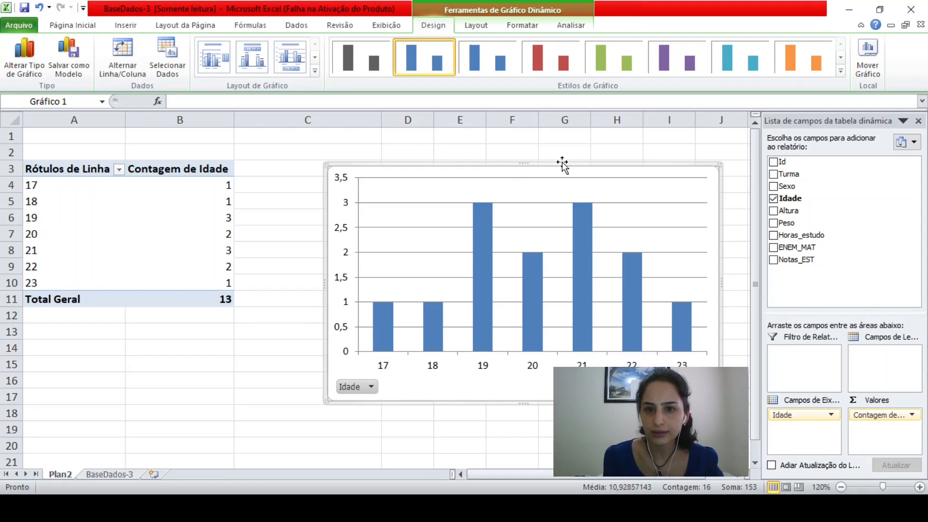
drag(536, 164, 510, 168)
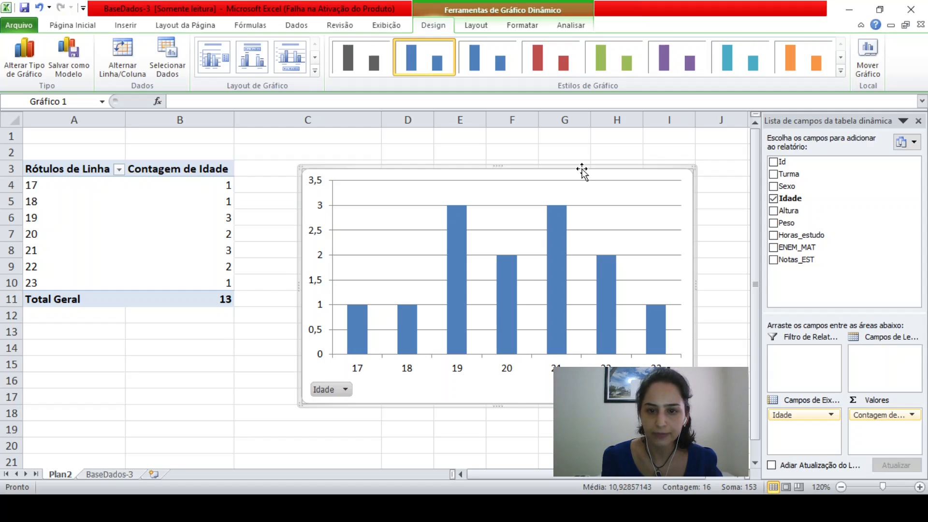
Delete the age column chart and remove Idade from the pivot table's row labels and values
key(Delete)
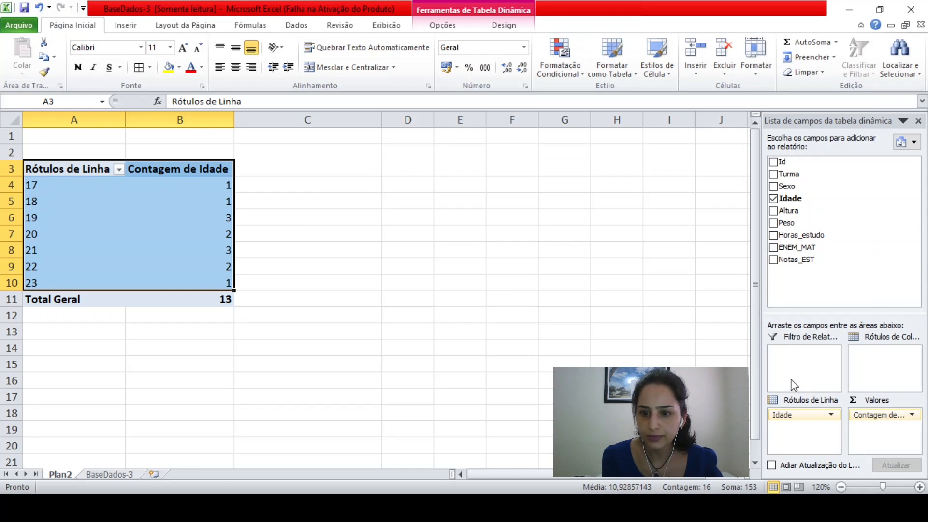
drag(783, 421, 826, 260)
drag(882, 418, 817, 242)
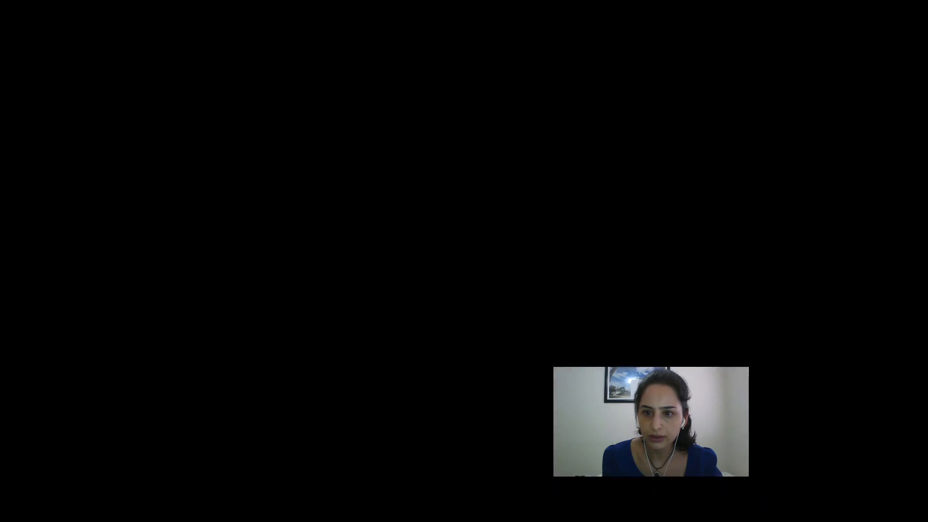
Add Sexo to the pivot table as both row labels and values, summarised by count
drag(797, 186, 793, 434)
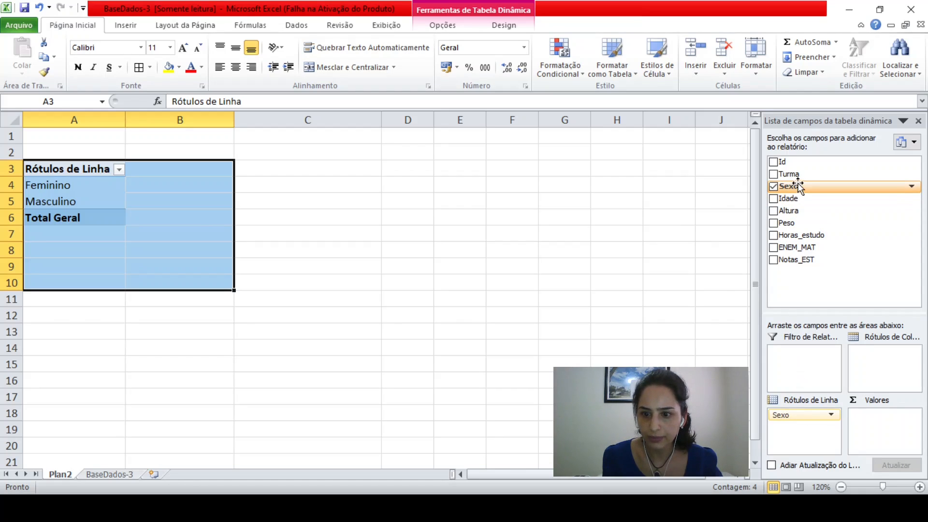
drag(800, 183, 875, 401)
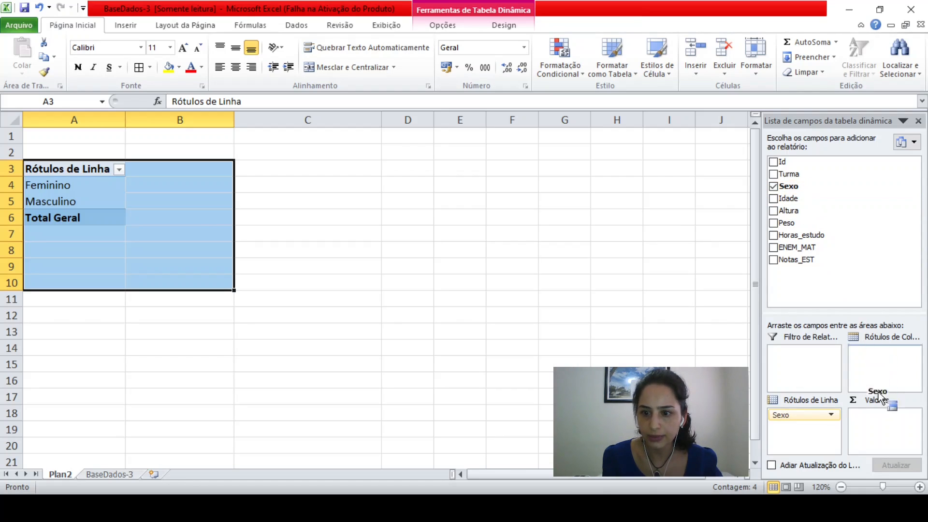
drag(875, 401, 878, 423)
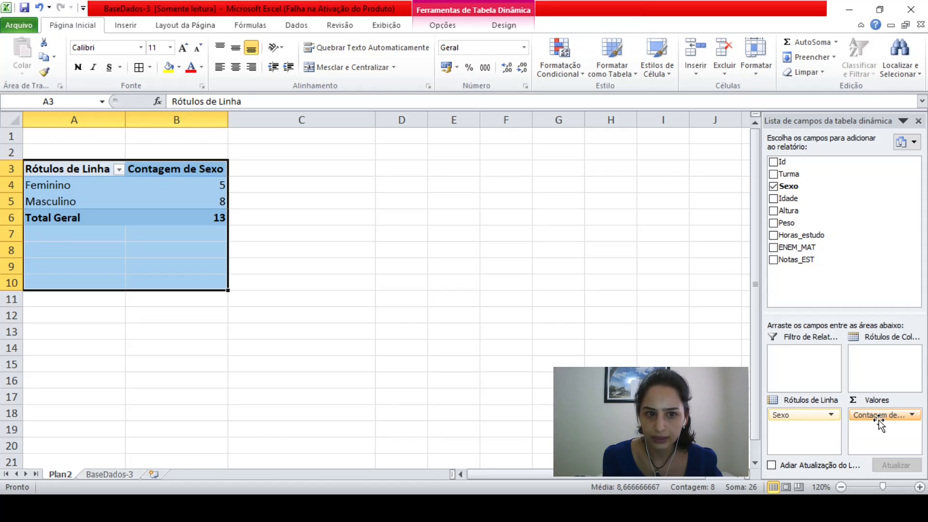
Insert a 2-D pie chart of the Sexo counts from the pivot table range A3:B6
click(135, 183)
drag(74, 167, 174, 202)
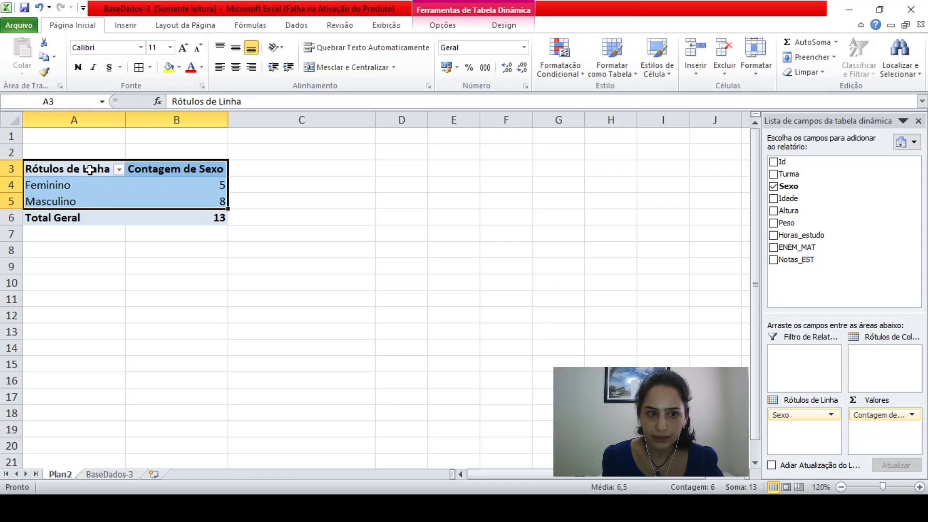
drag(92, 168, 175, 217)
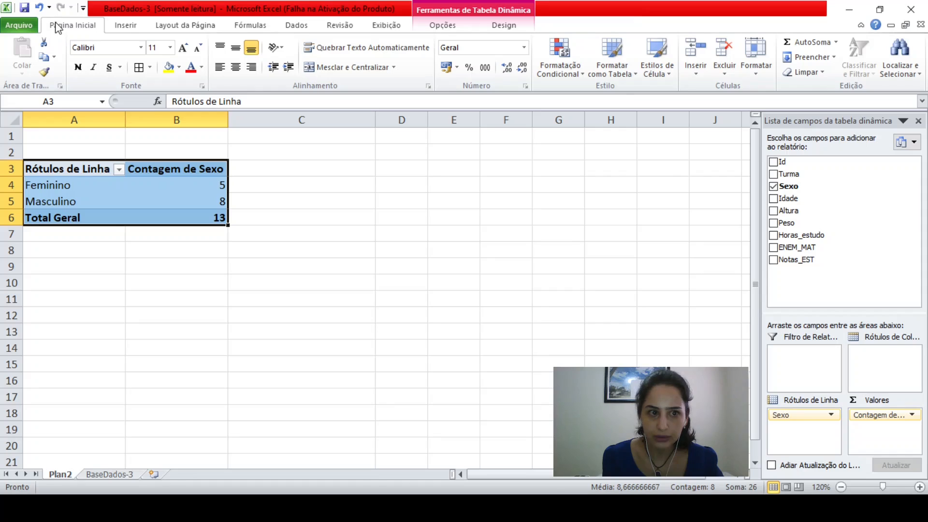
click(125, 26)
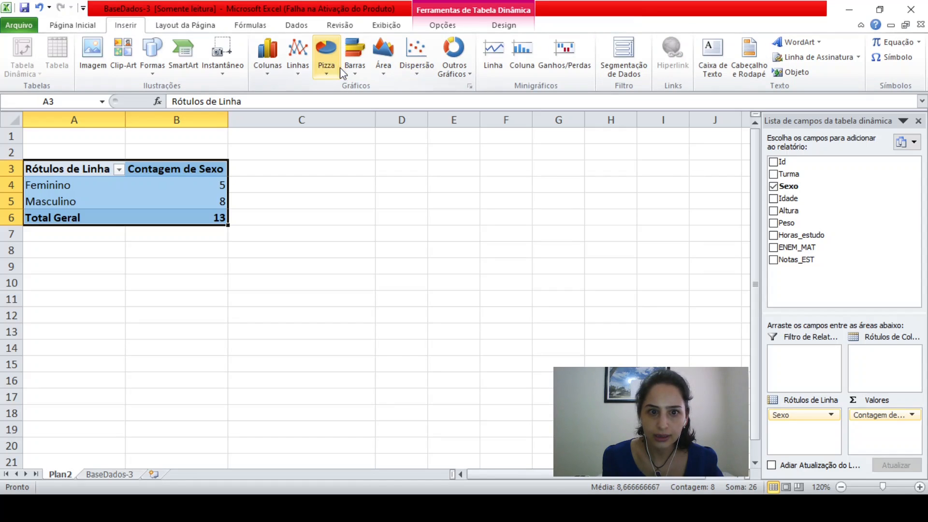
click(323, 54)
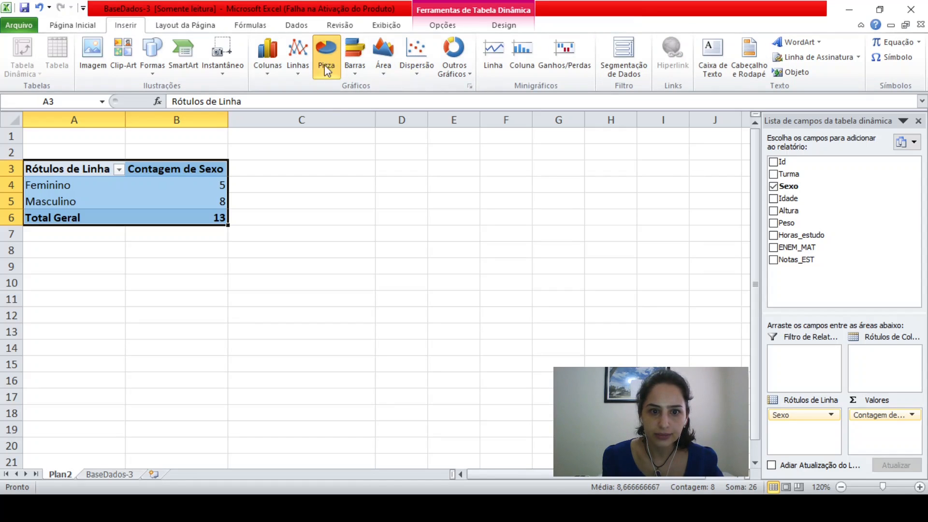
click(324, 107)
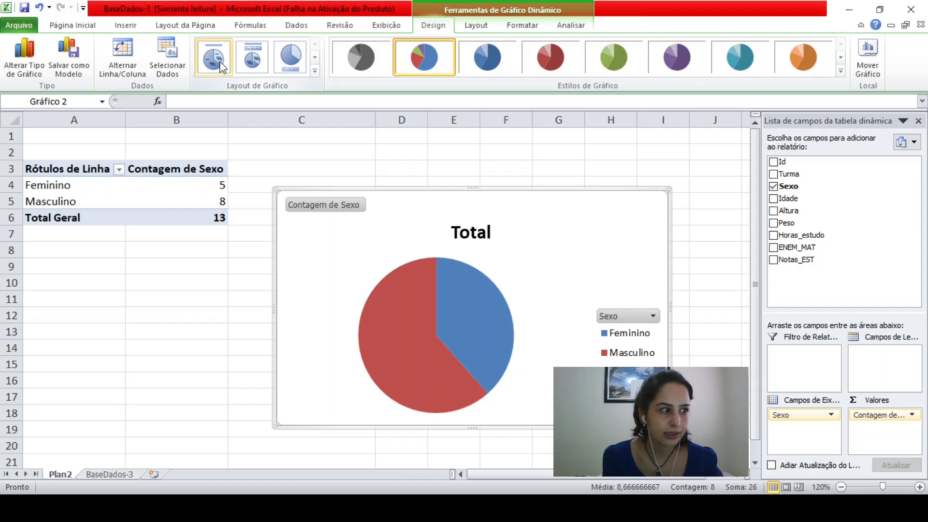
Compare the preset layouts on the pie chart and apply the one with a title and category names with percentages inside the slices
click(223, 65)
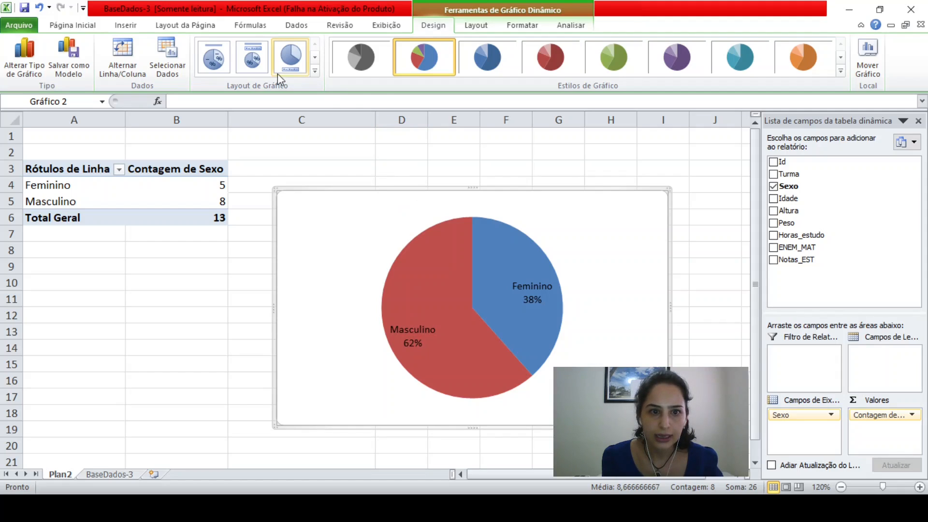
click(260, 69)
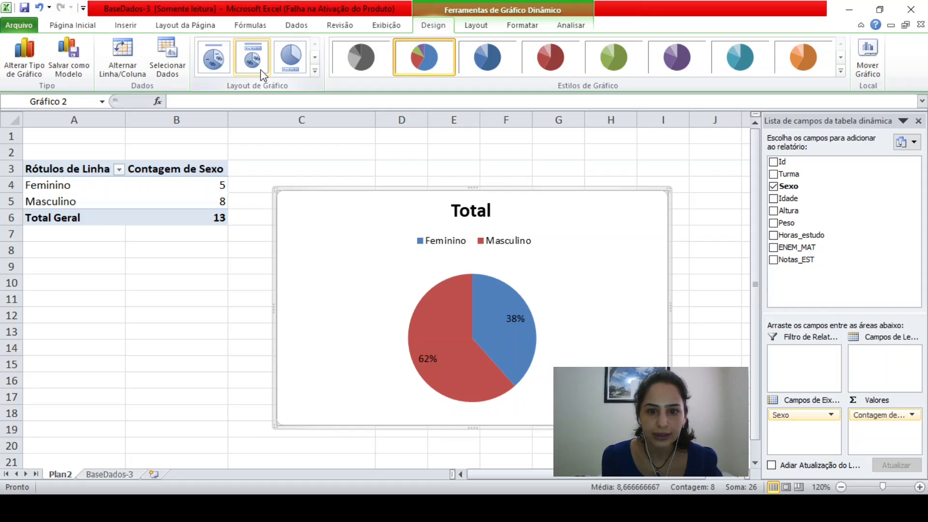
click(293, 69)
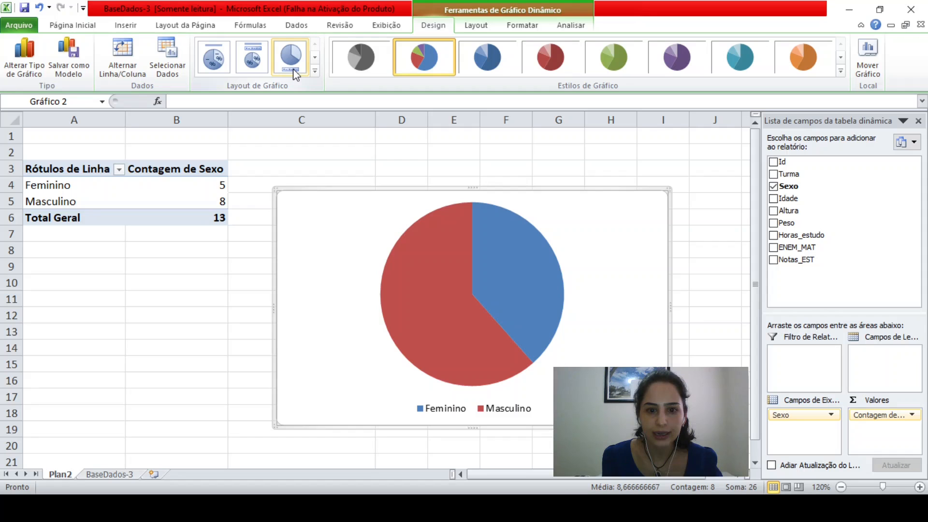
click(211, 63)
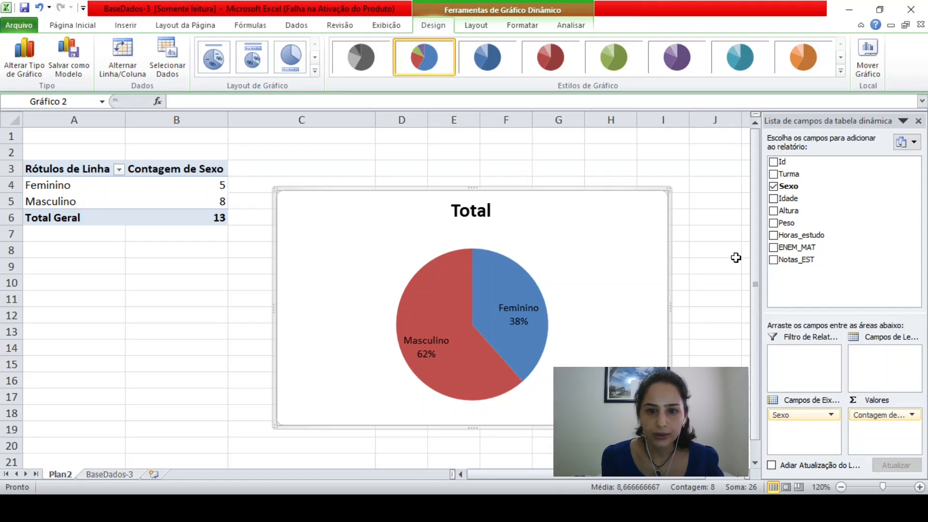